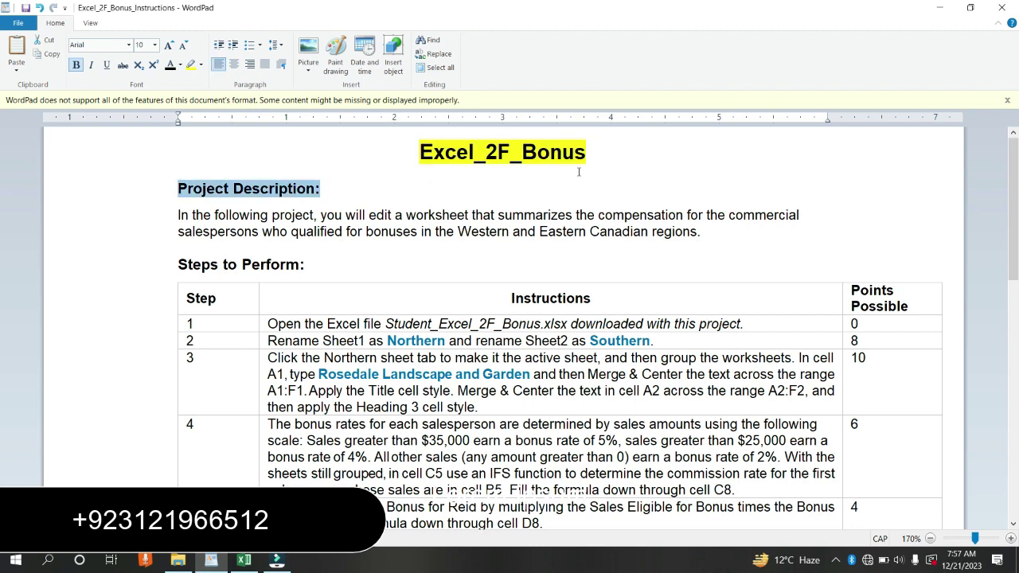
Highlight instructions 1 and 2 in yellow in the WordPad document, checking the open Excel workbook in between
left_click(258, 326)
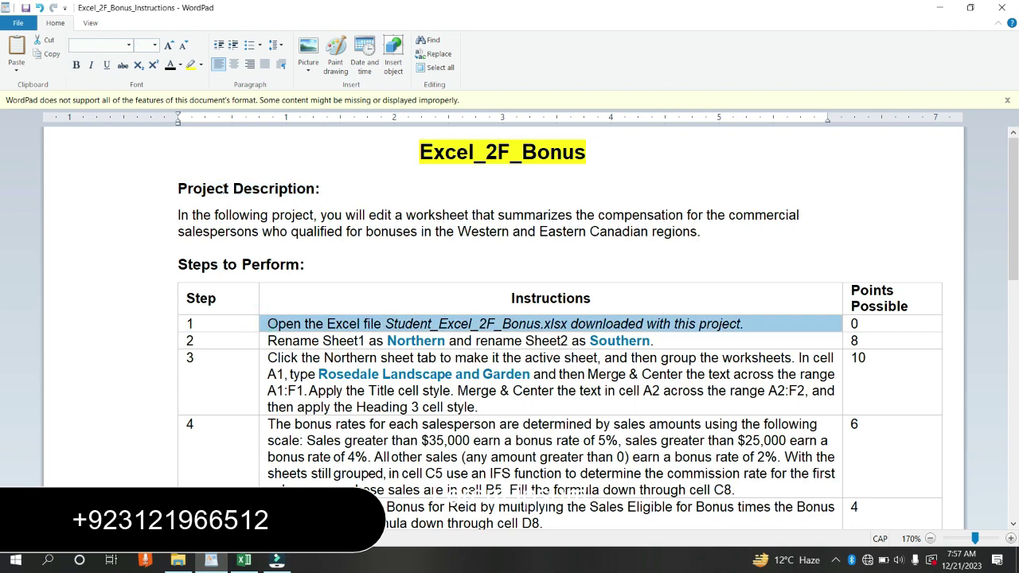
left_click(189, 67)
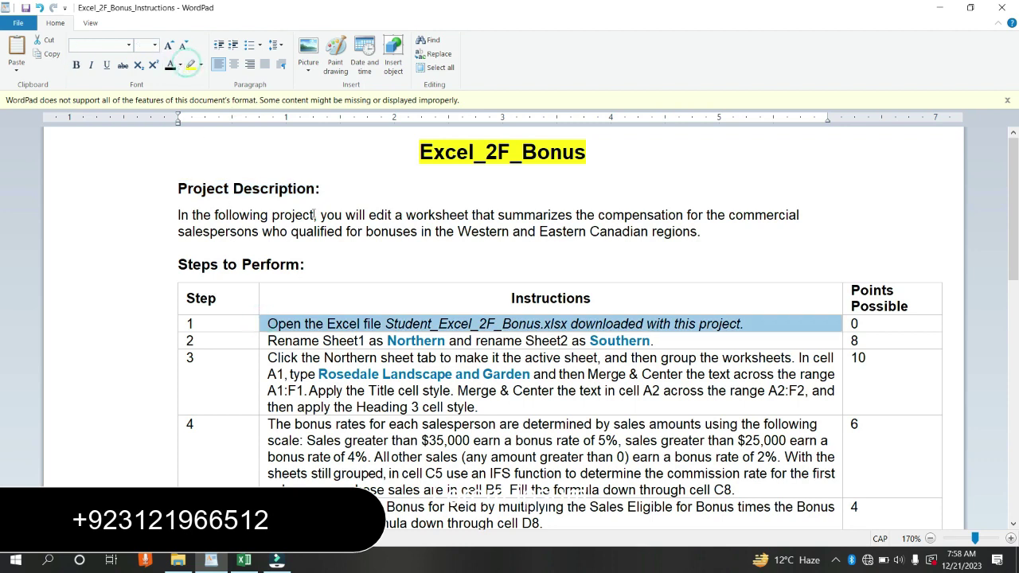
left_click(386, 325)
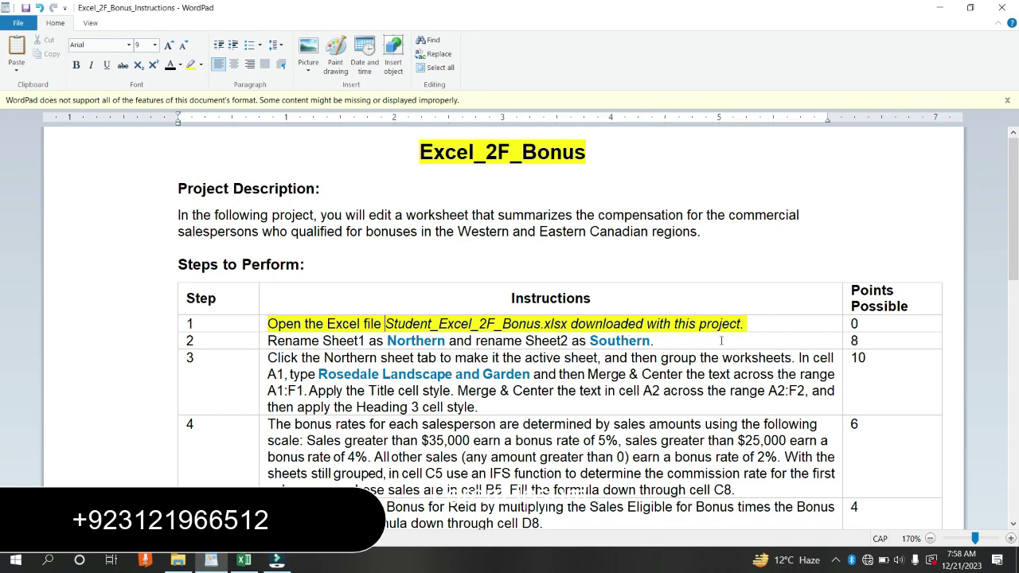
left_click(244, 559)
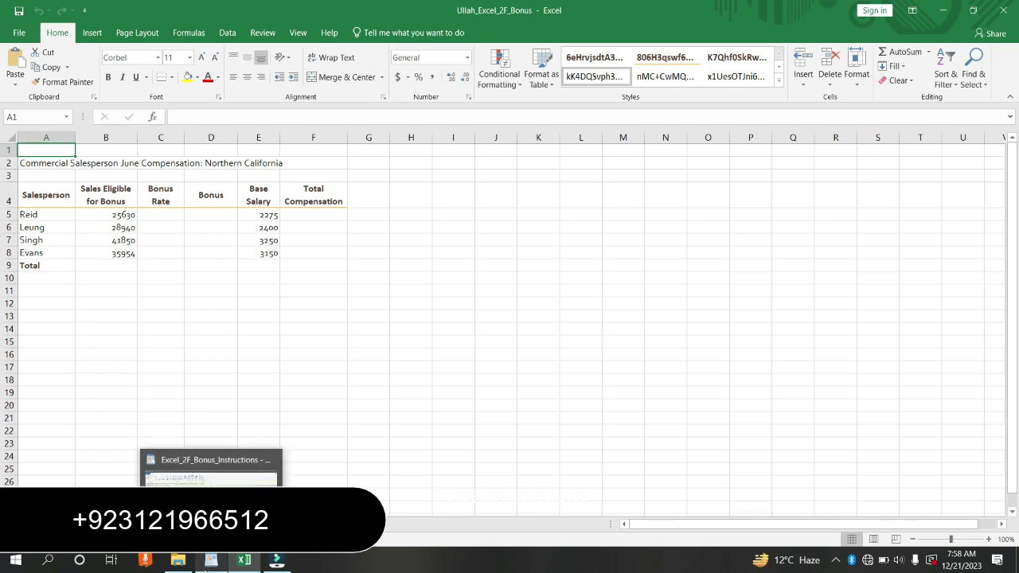
left_click(210, 561)
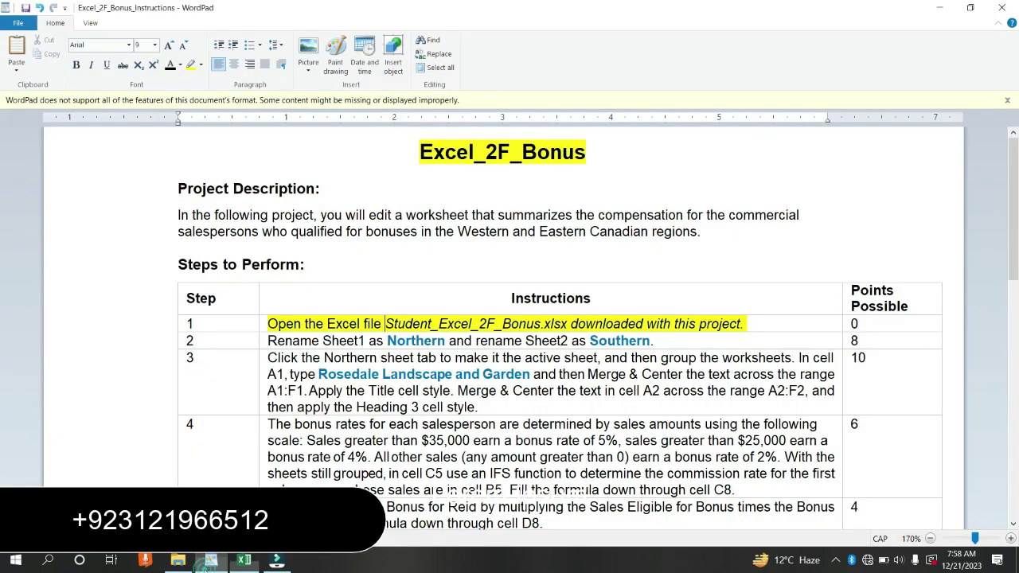
left_click(261, 348)
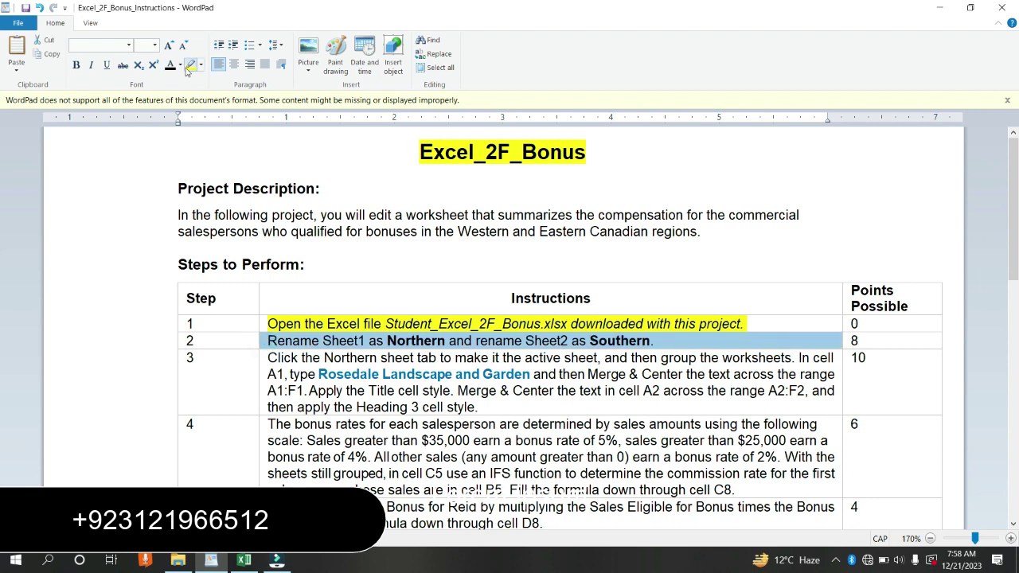
left_click(369, 351)
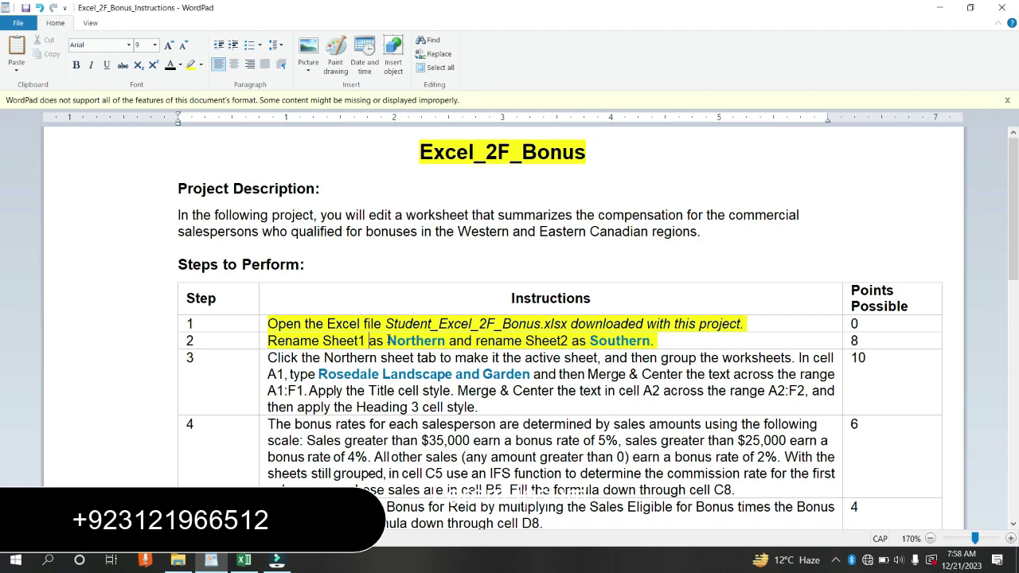
Copy the name Northern from instruction 2, switch to Excel and rename Sheet1 as Northern
left_click(388, 340)
left_click_drag(388, 340, 446, 342)
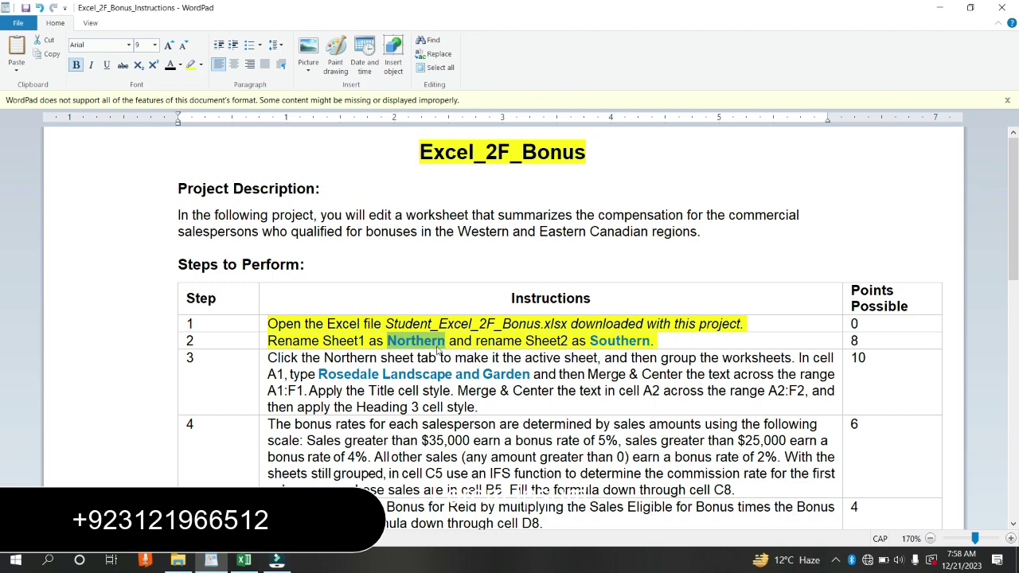
left_click(244, 561)
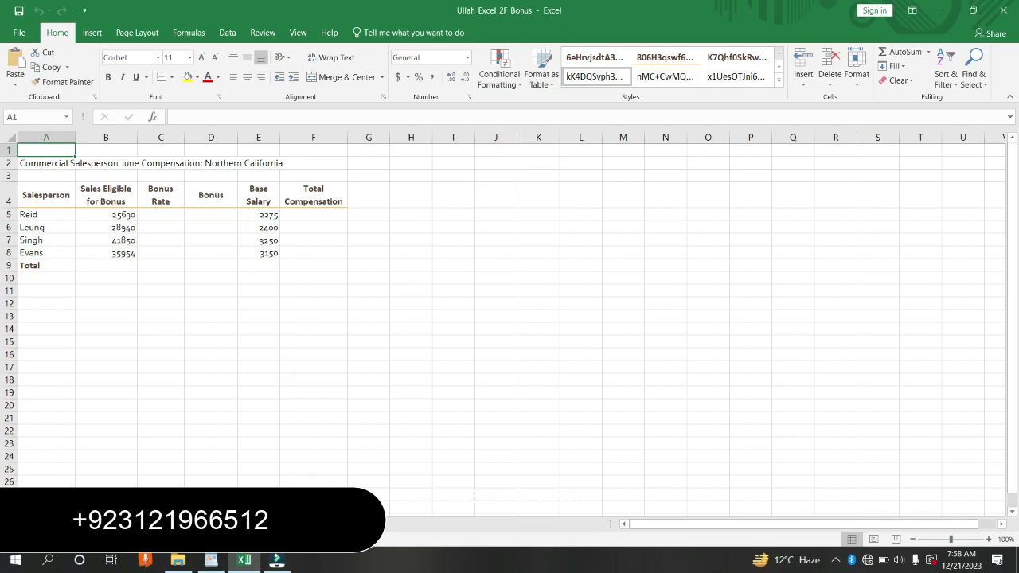
double_click(60, 524)
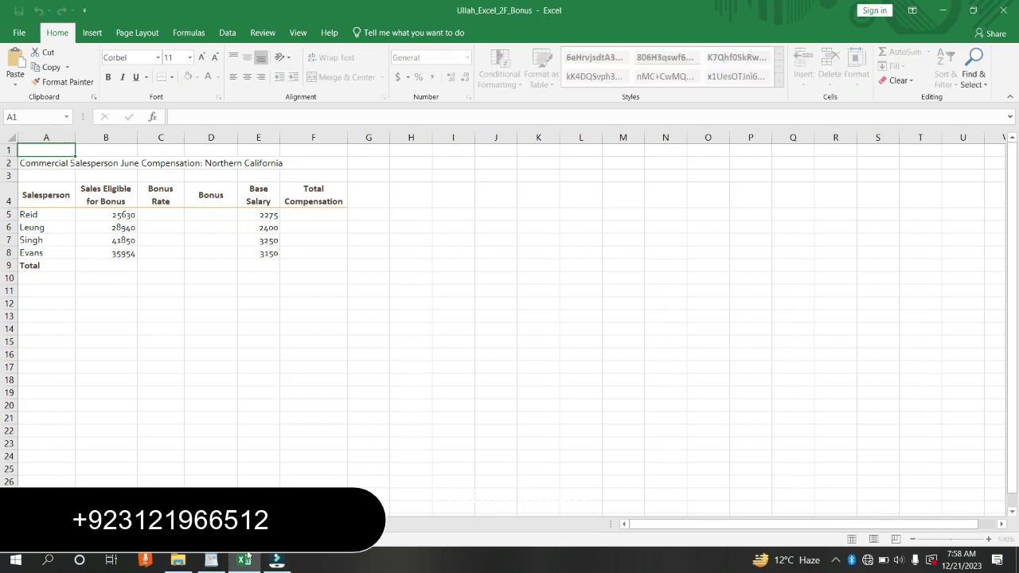
Copy the name Southern from the WordPad instructions and rename Sheet2 as Southern in the Excel workbook
left_click(211, 561)
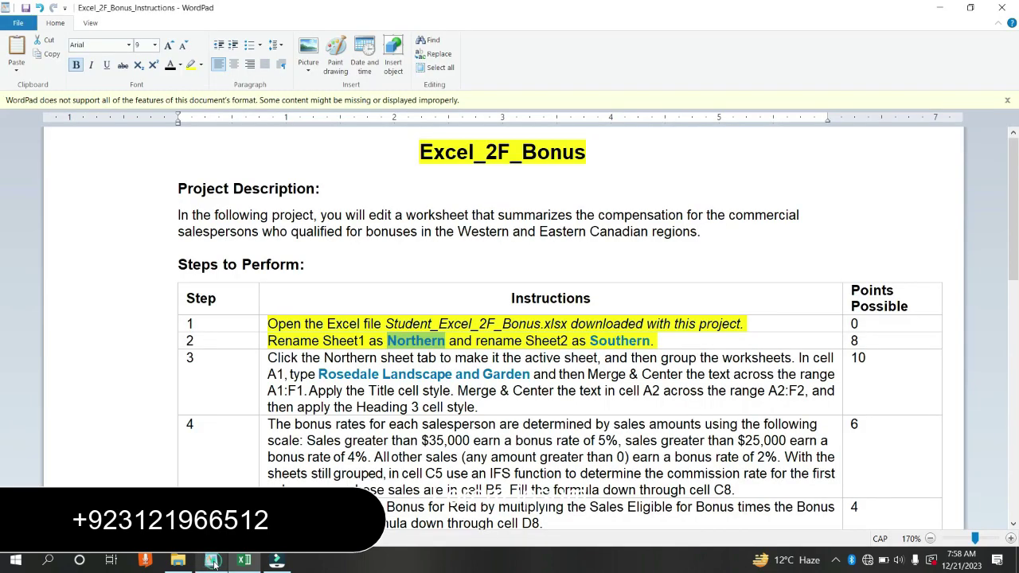
left_click(588, 341)
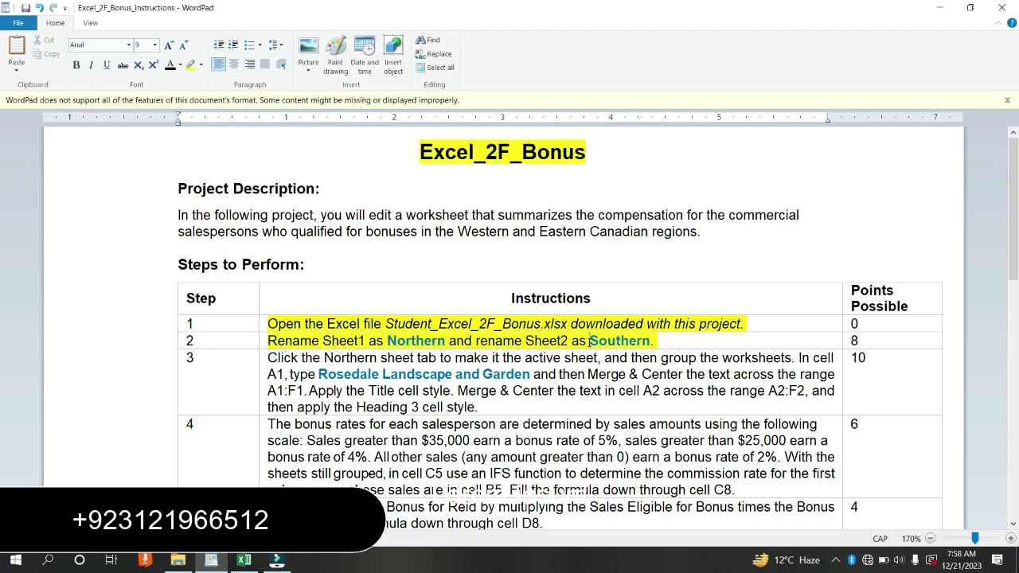
left_click_drag(589, 341, 652, 342)
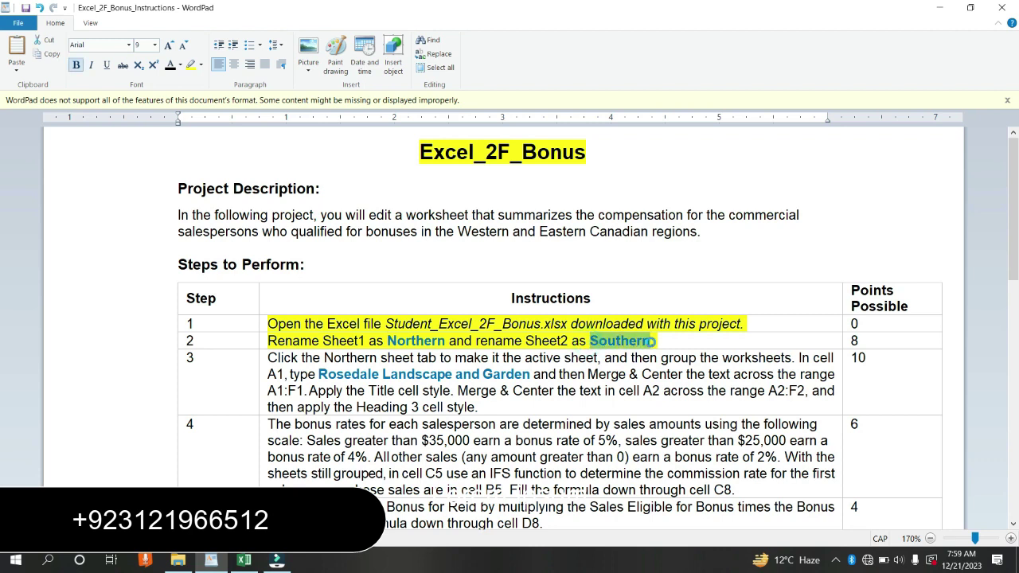
left_click(243, 560)
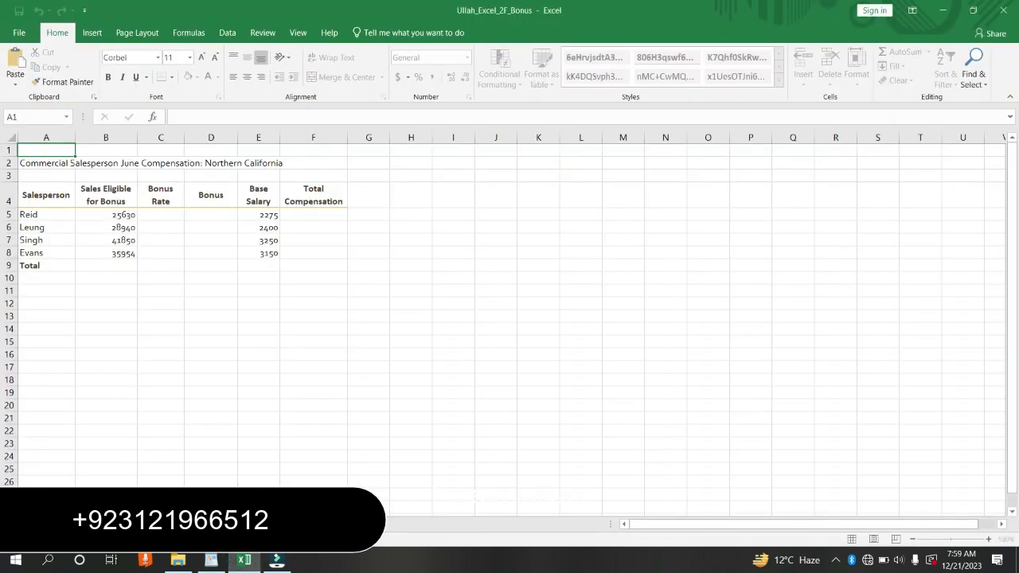
left_click(121, 524)
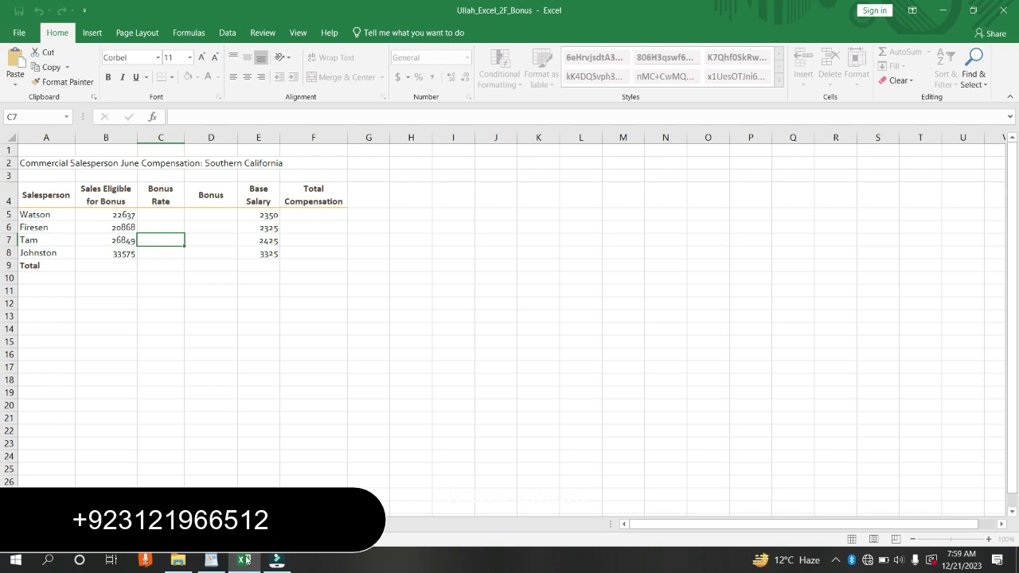
Switch back to the WordPad instructions and highlight all of instruction 3 in yellow
left_click(211, 560)
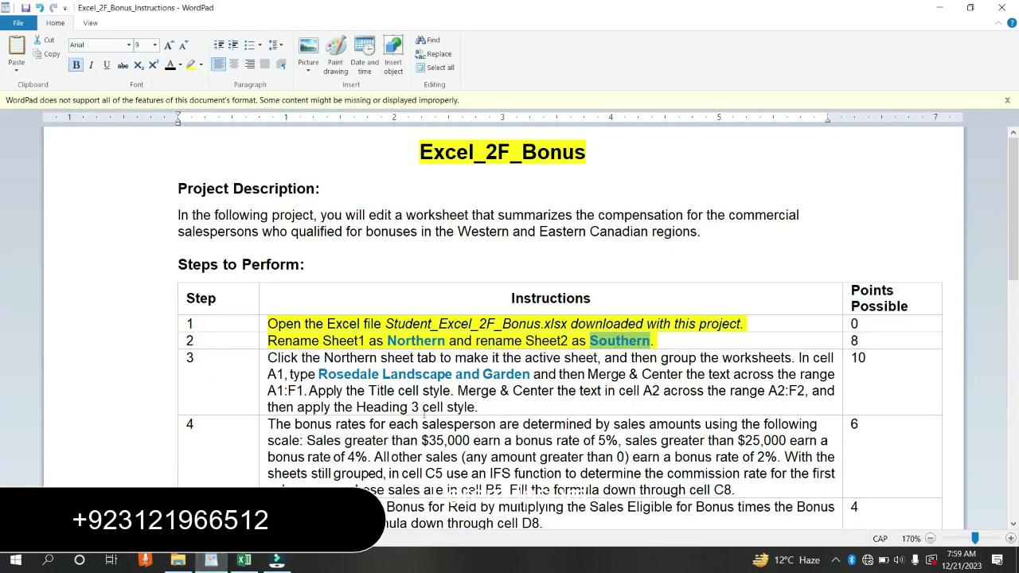
left_click(481, 344)
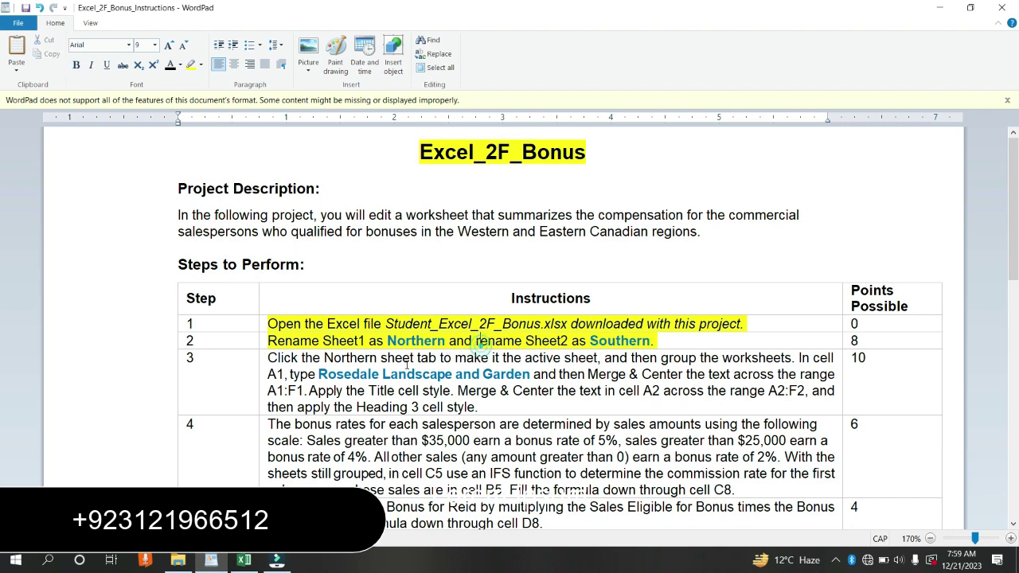
left_click(263, 394)
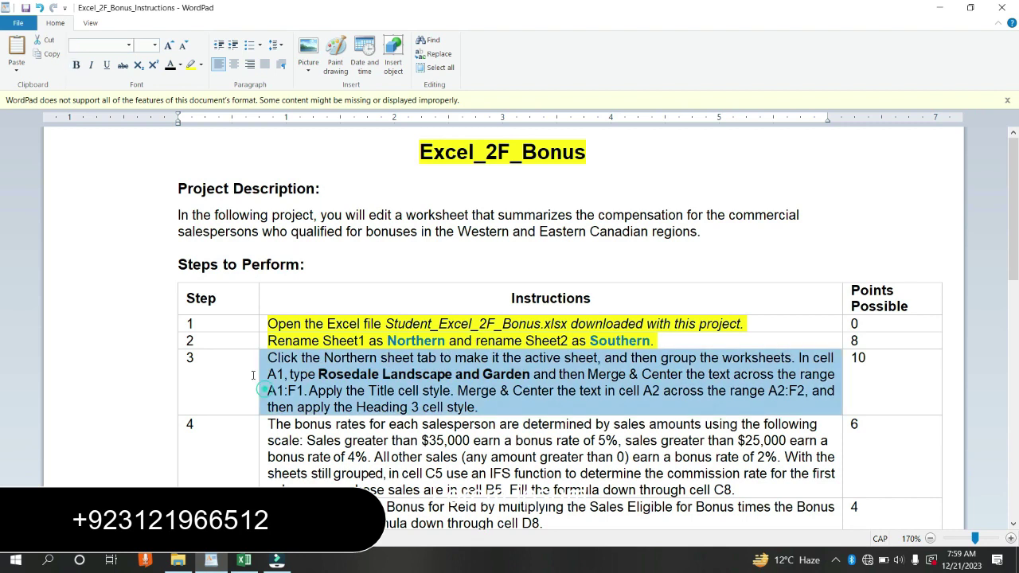
left_click(192, 64)
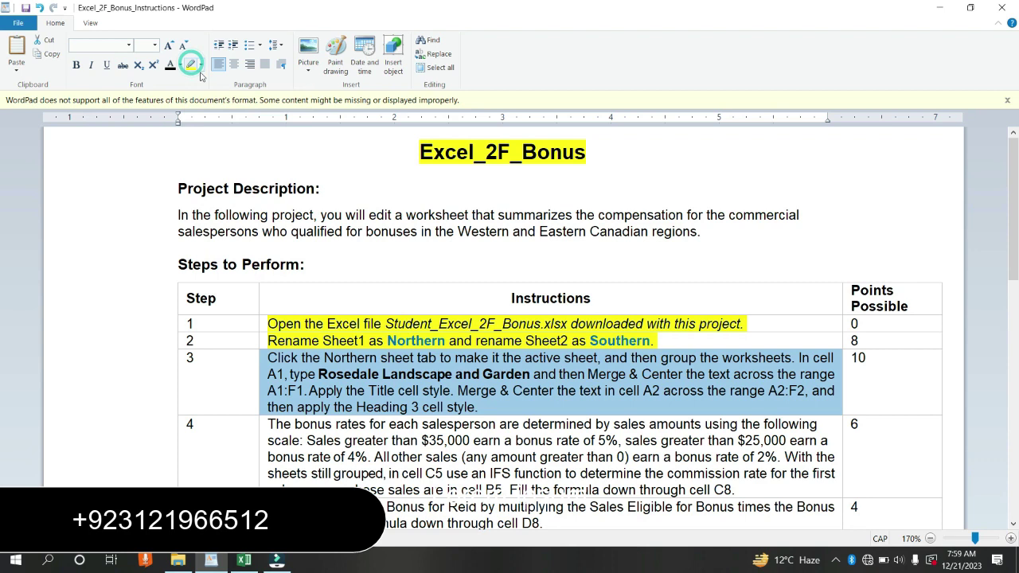
left_click(522, 374)
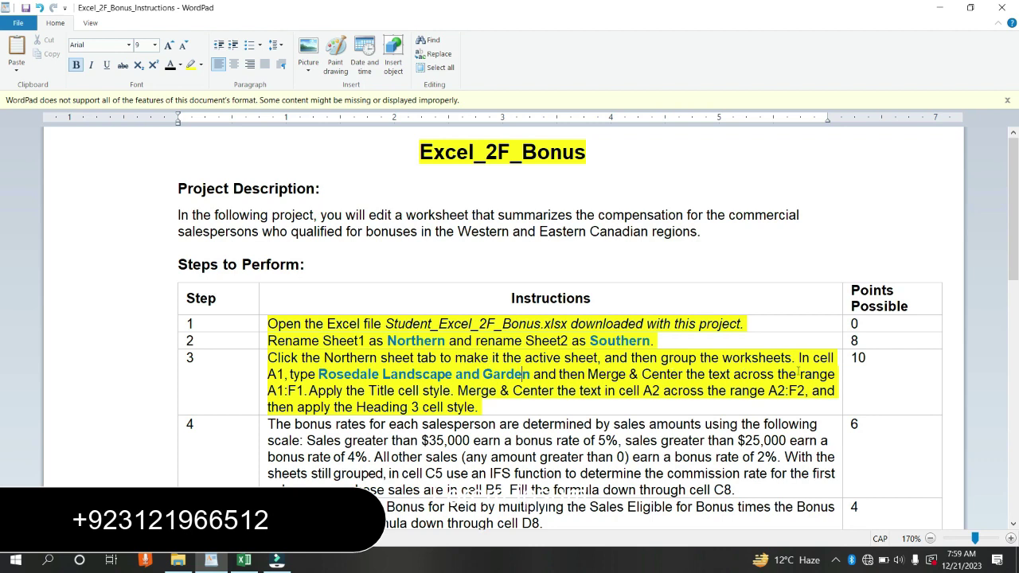
Switch to Excel, make the Northern sheet active and group all worksheets
left_click(246, 561)
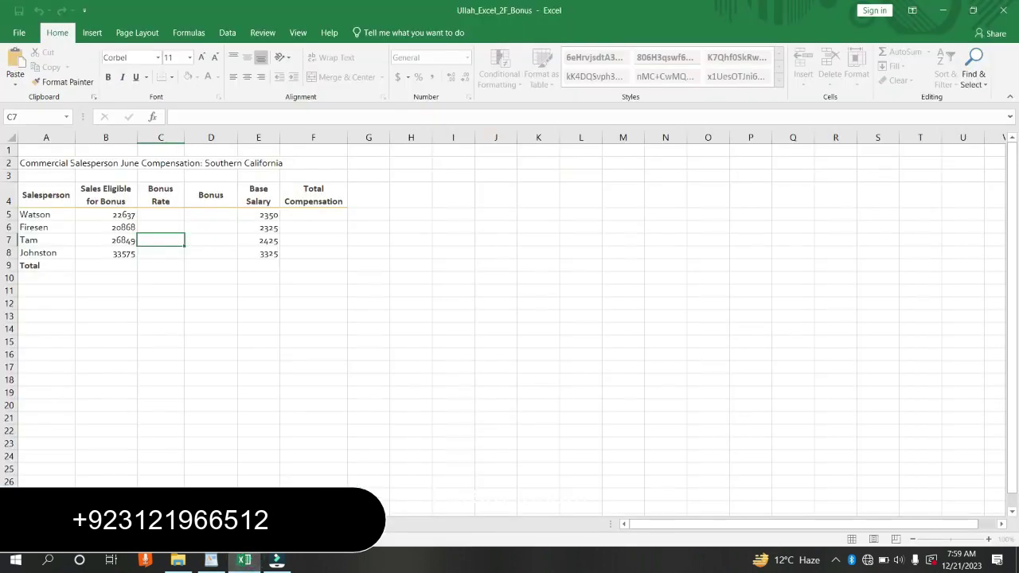
left_click(95, 523)
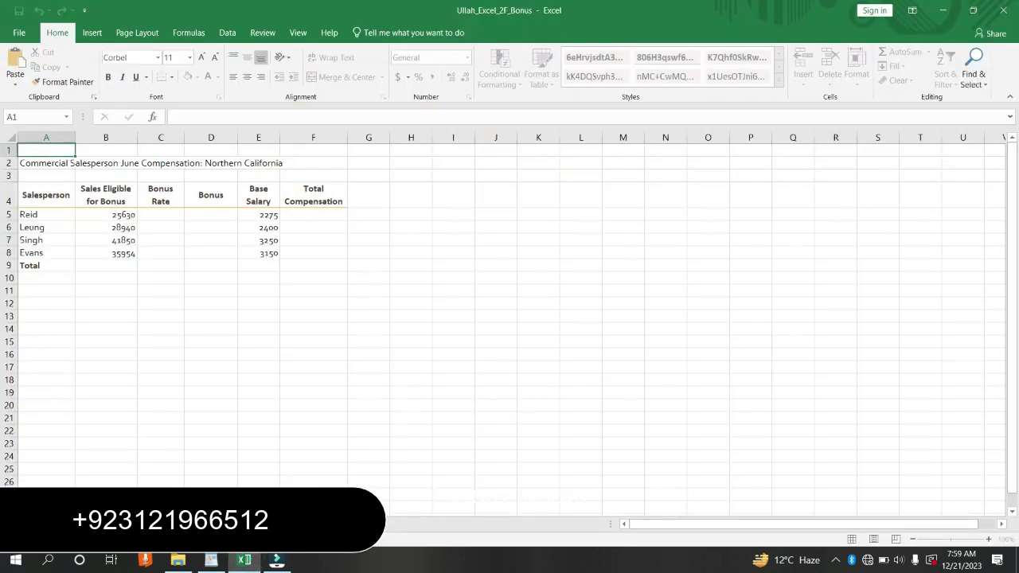
right_click(96, 524)
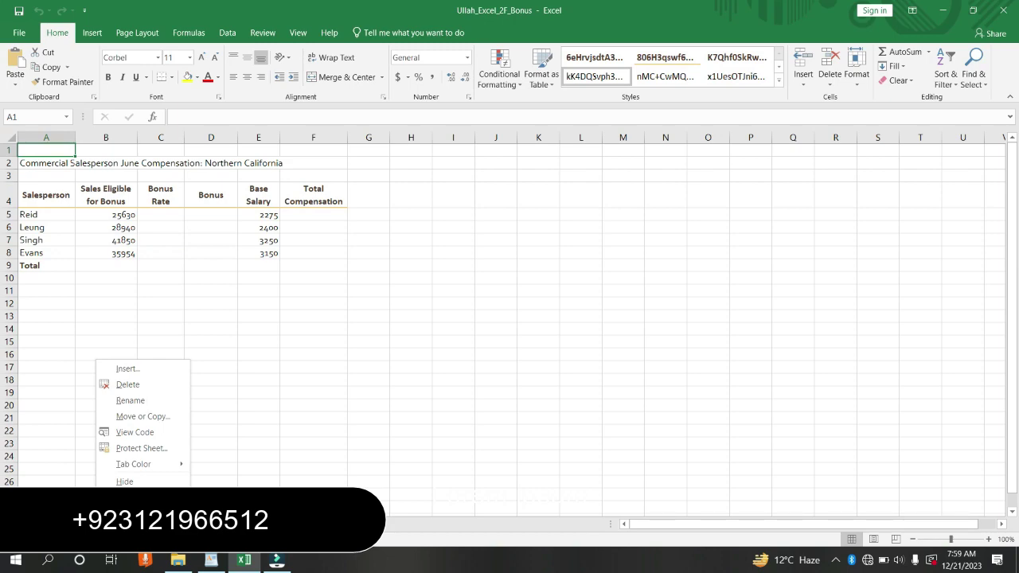
left_click(140, 513)
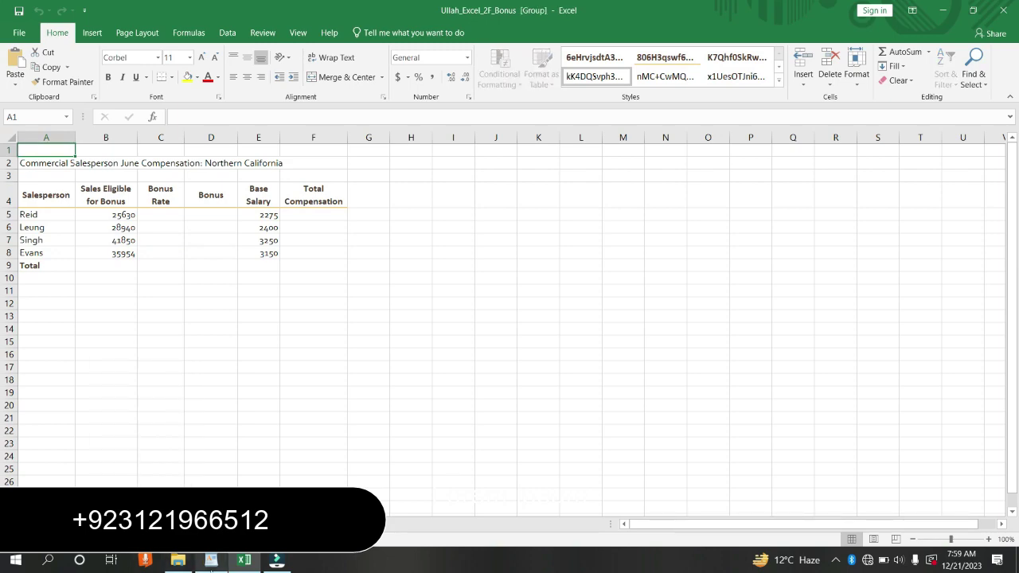
Copy "Rosedale Landscape and Garden" from instruction 3 in WordPad and paste it into cell A1 of the grouped Excel sheets
left_click(219, 565)
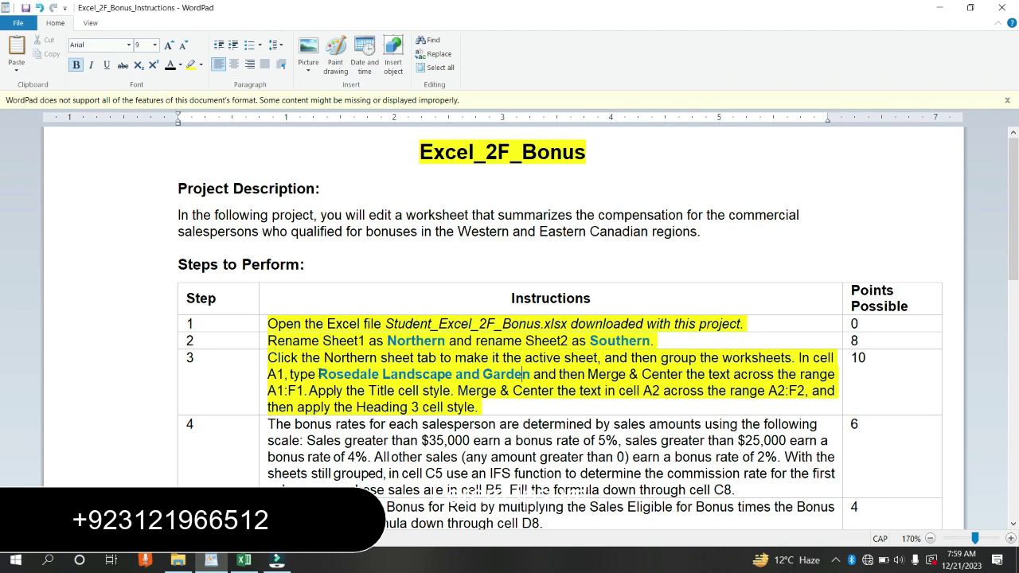
left_click(318, 374)
left_click_drag(318, 373, 499, 380)
key("ctrl+c")
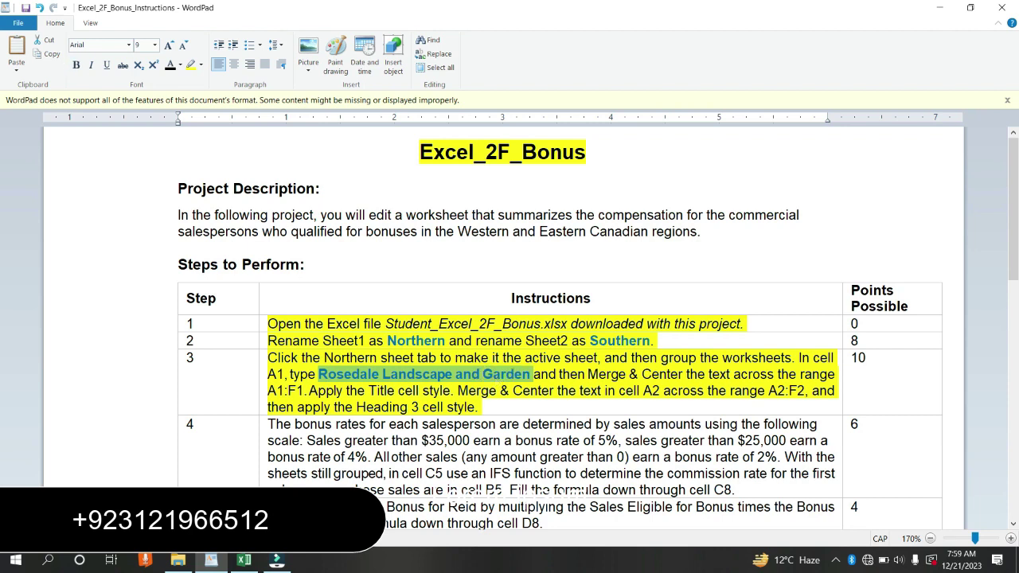
left_click(244, 561)
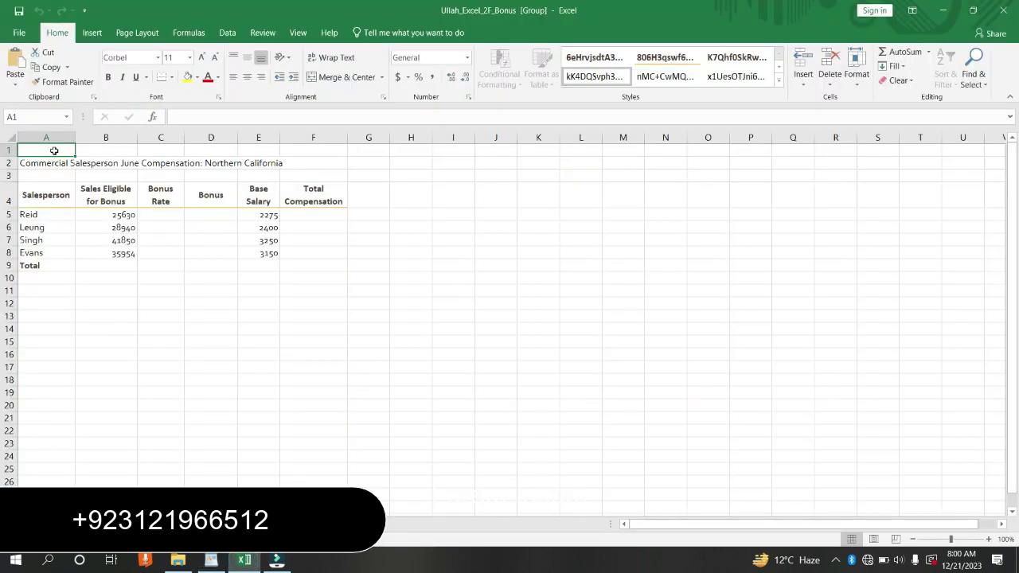
left_click(54, 150)
key("ctrl+v")
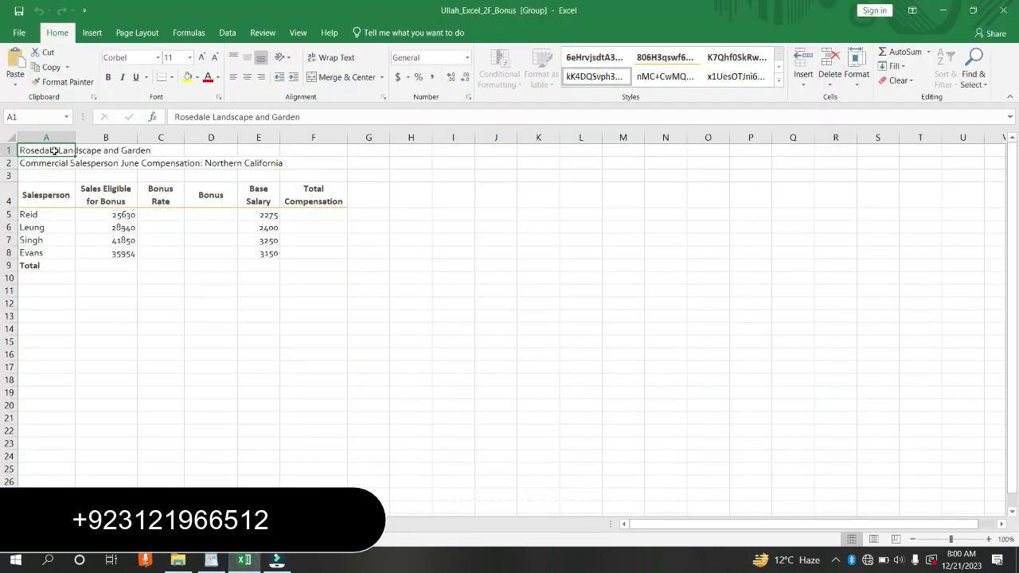
Recheck instruction 3 in WordPad, then merge and center A1:F1 in Excel and apply the Title cell style
left_click(212, 562)
left_click(531, 401)
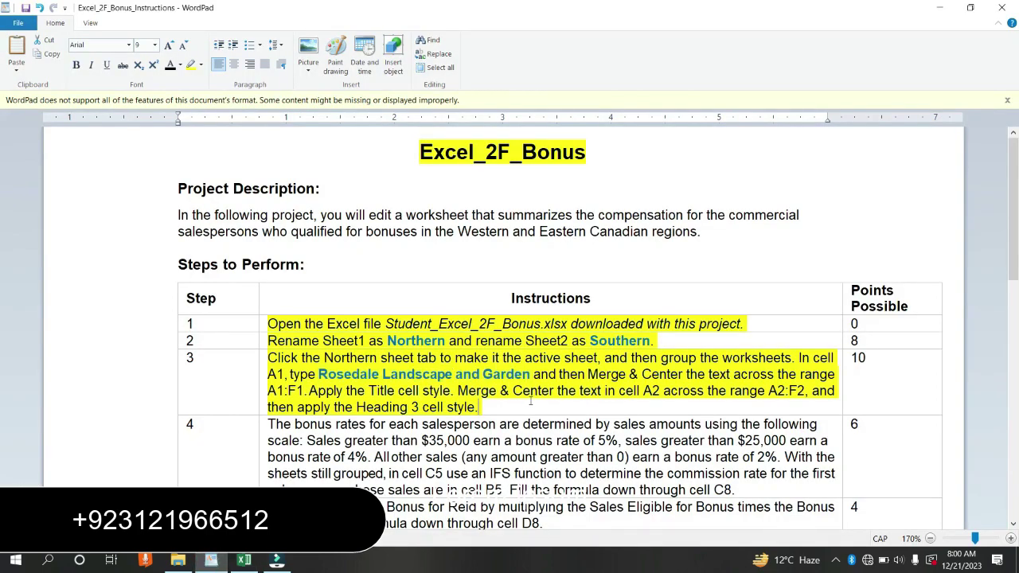
left_click_drag(531, 400, 543, 402)
left_click(244, 561)
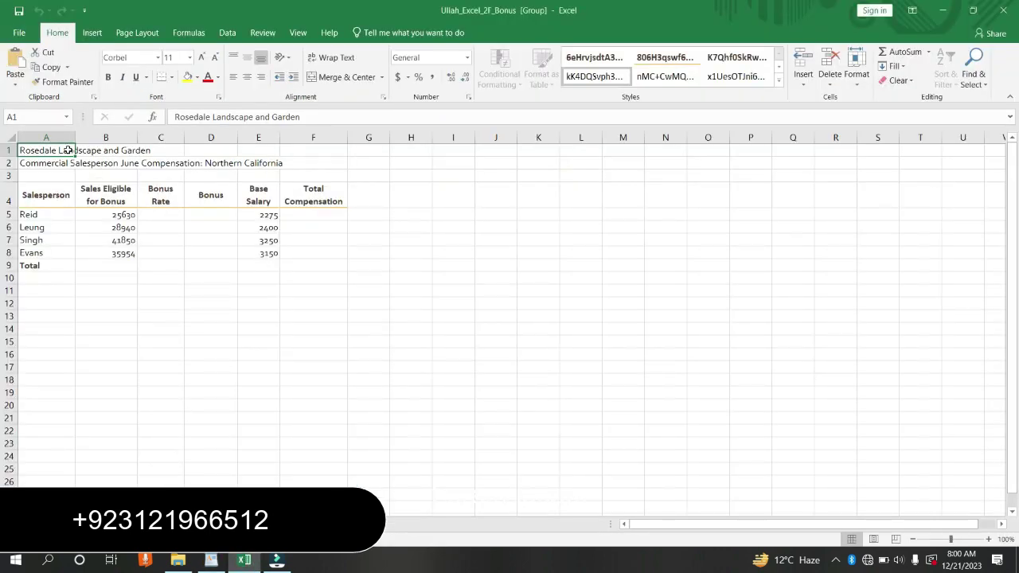
left_click_drag(67, 149, 314, 144)
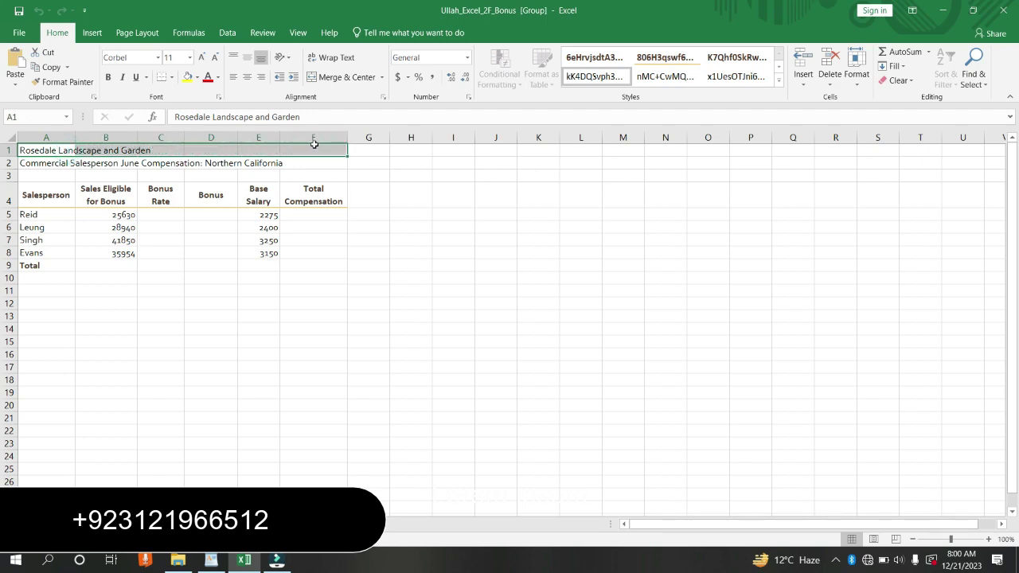
left_click(341, 78)
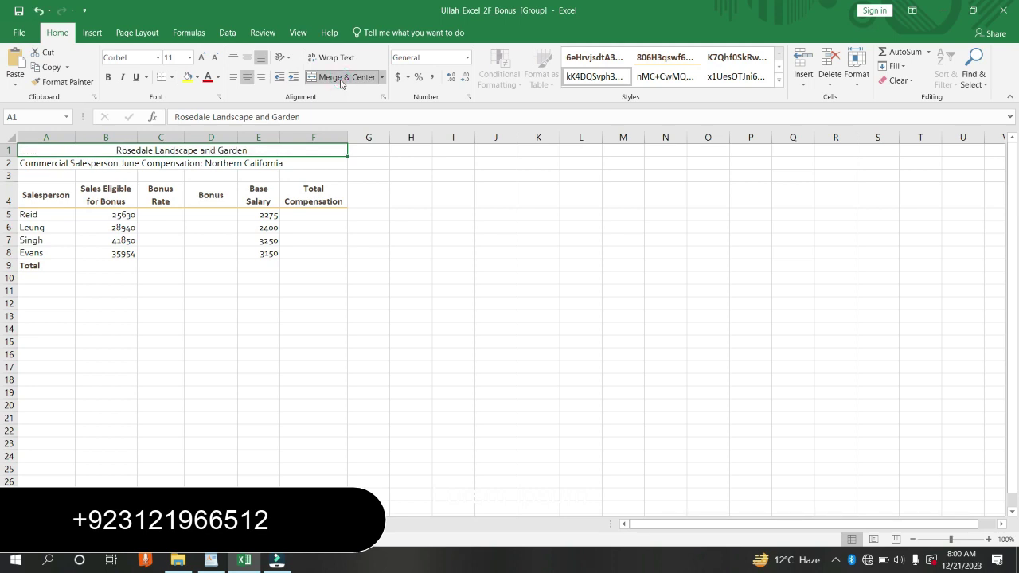
left_click(777, 83)
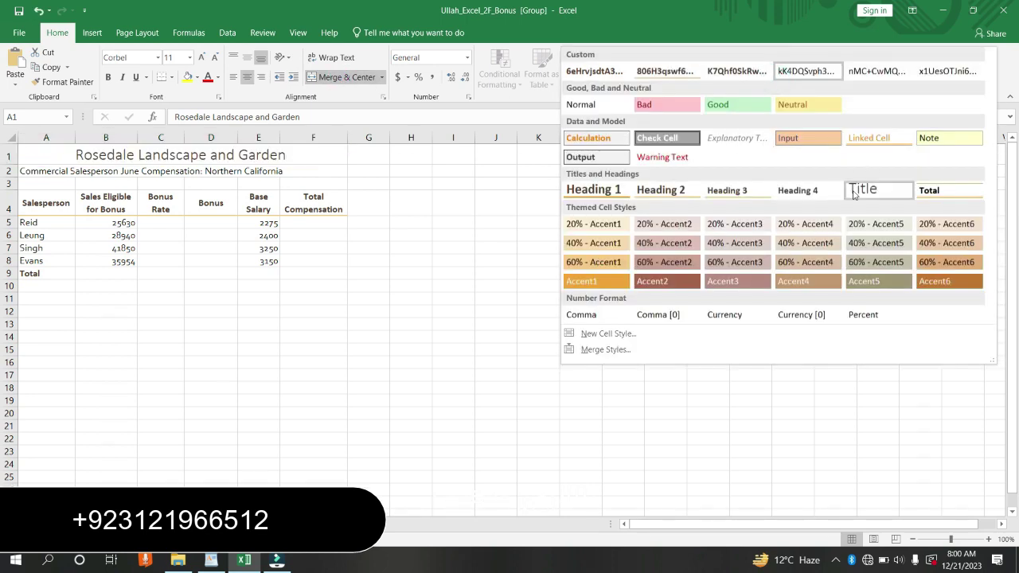
left_click(853, 191)
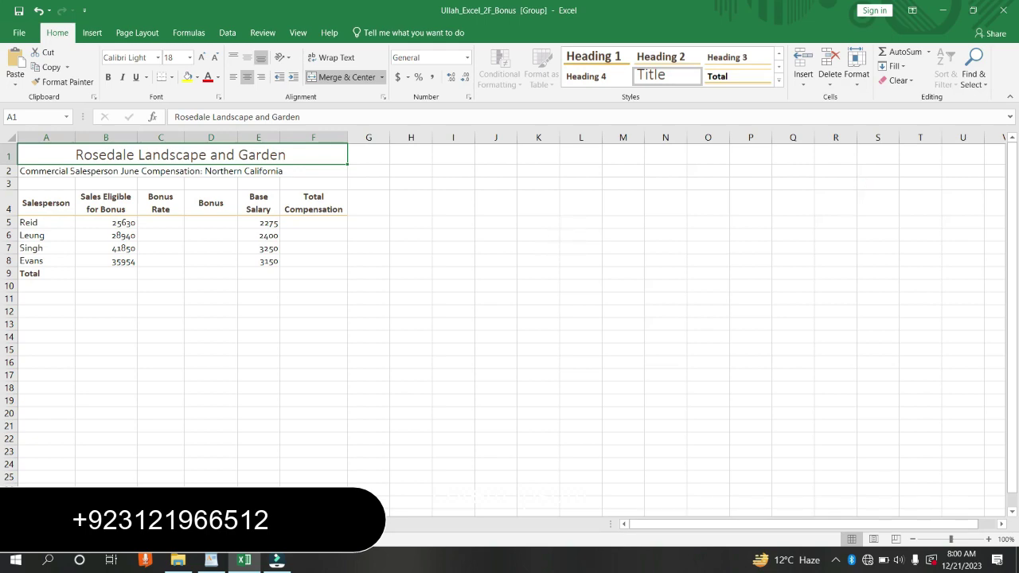
Recheck instruction 3 in WordPad, then merge and center A2:F2 in Excel and apply the Heading 3 cell style
left_click(211, 560)
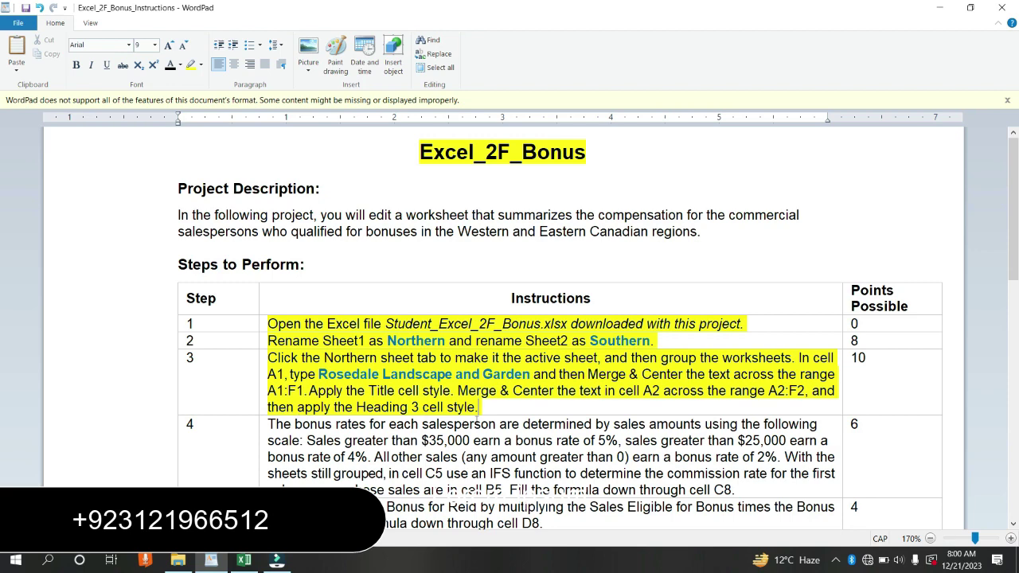
left_click(237, 567)
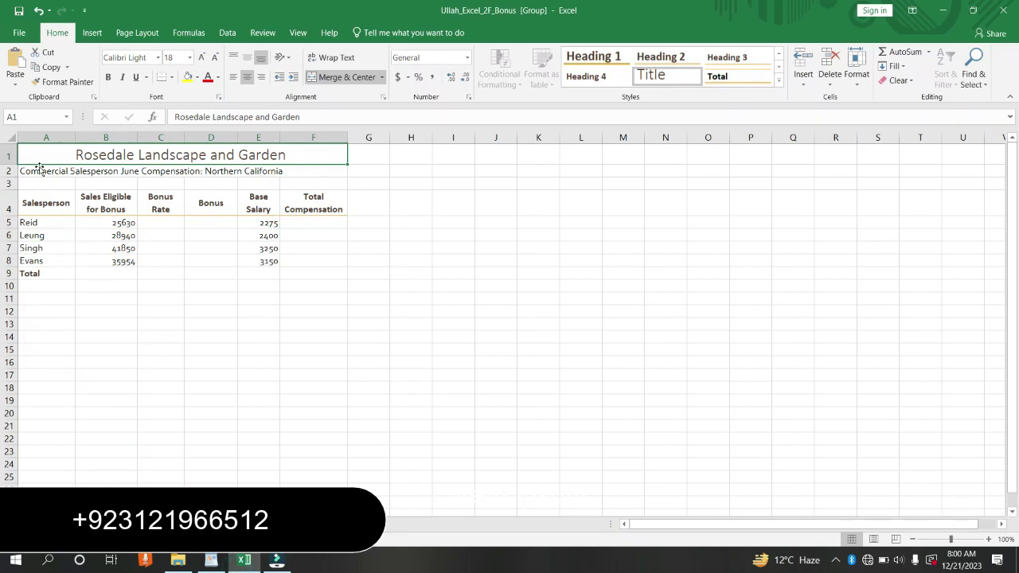
left_click(51, 171)
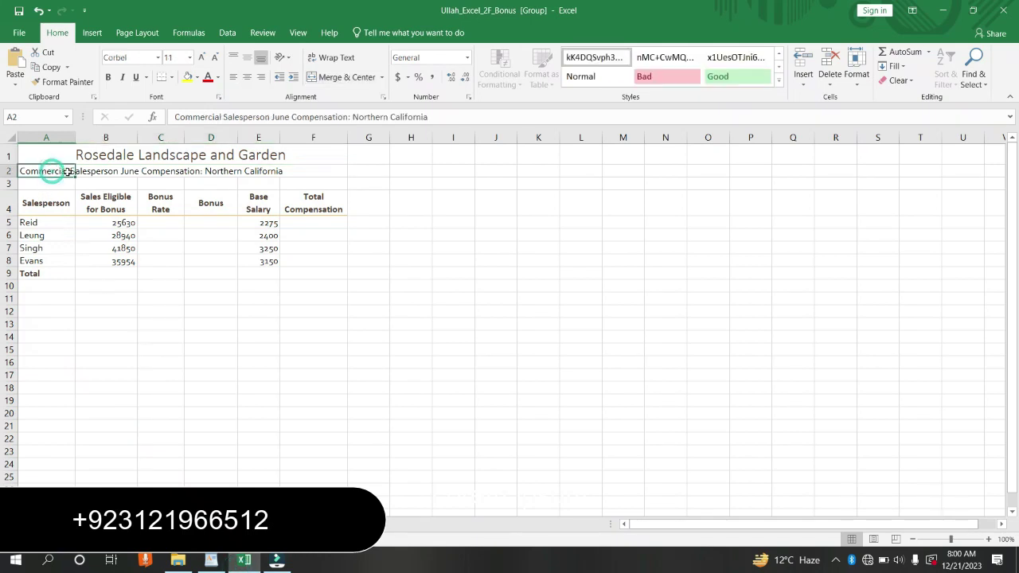
left_click_drag(69, 172, 310, 167)
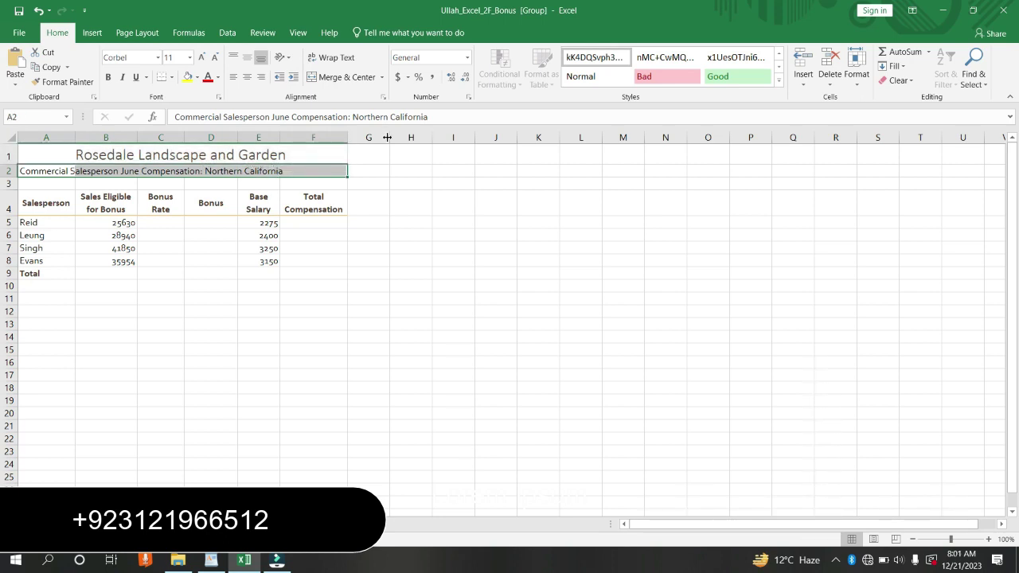
left_click(361, 79)
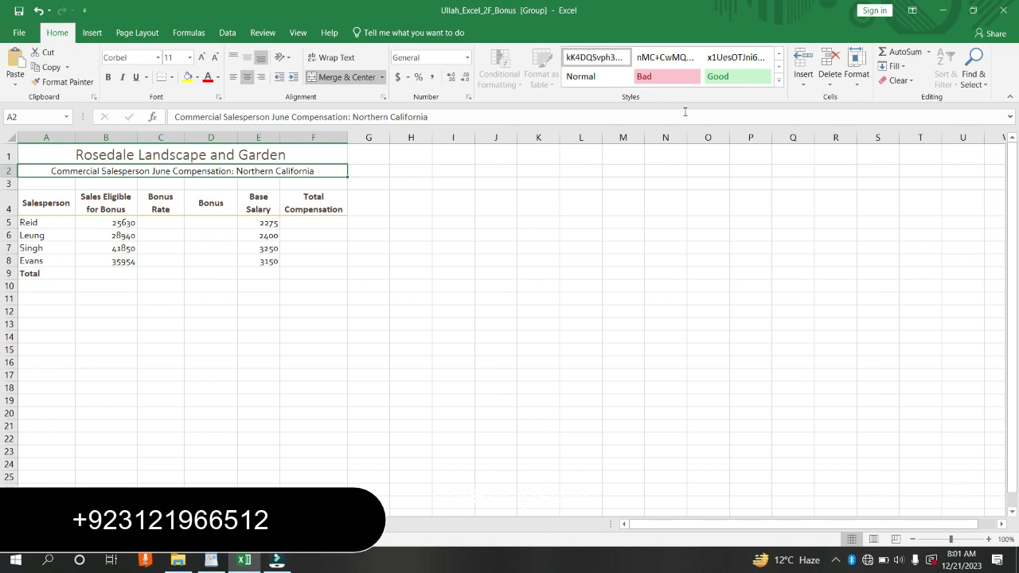
left_click(779, 80)
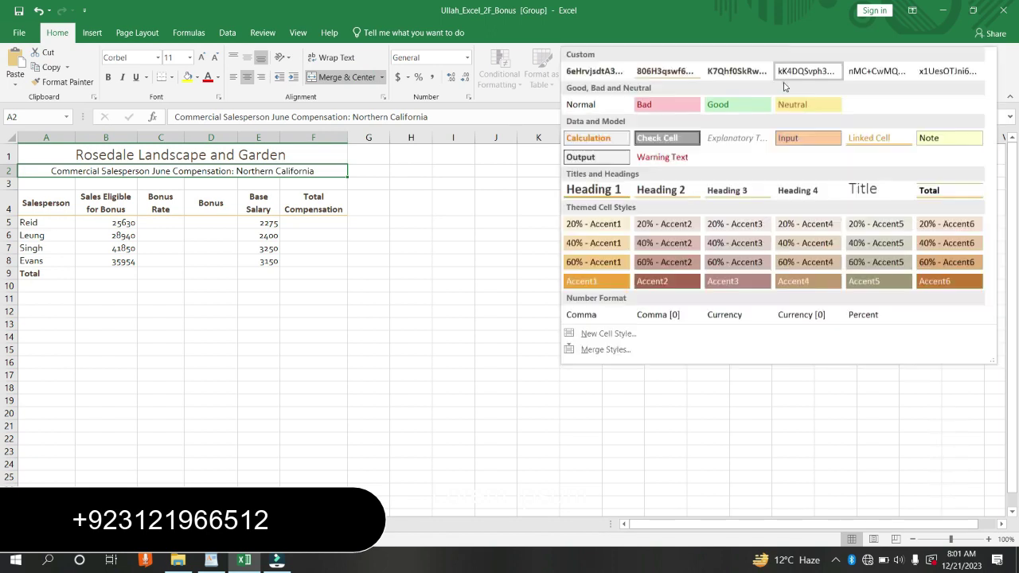
left_click(726, 191)
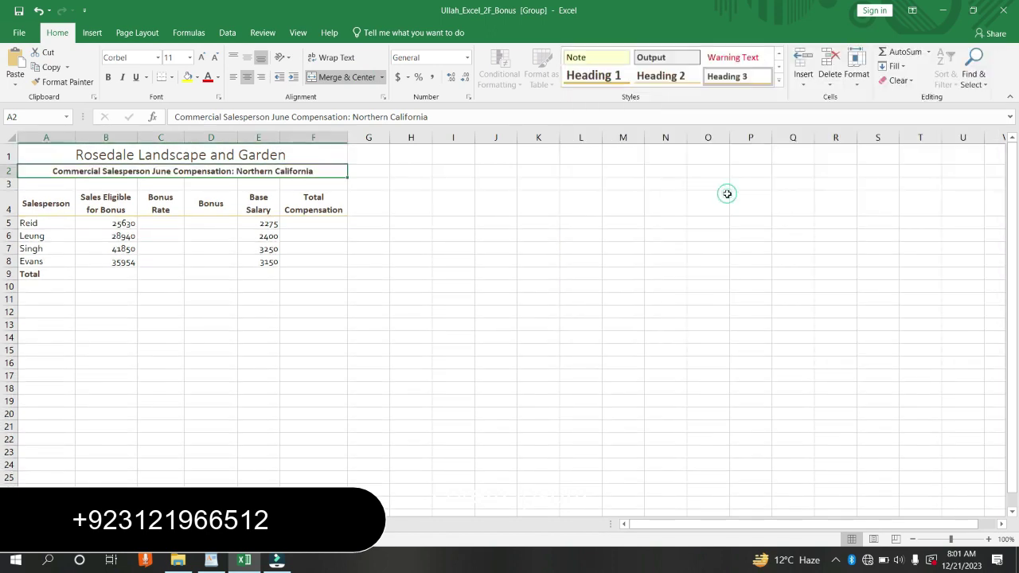
Switch to the WordPad instructions and highlight all of instruction 4 in yellow
left_click(212, 562)
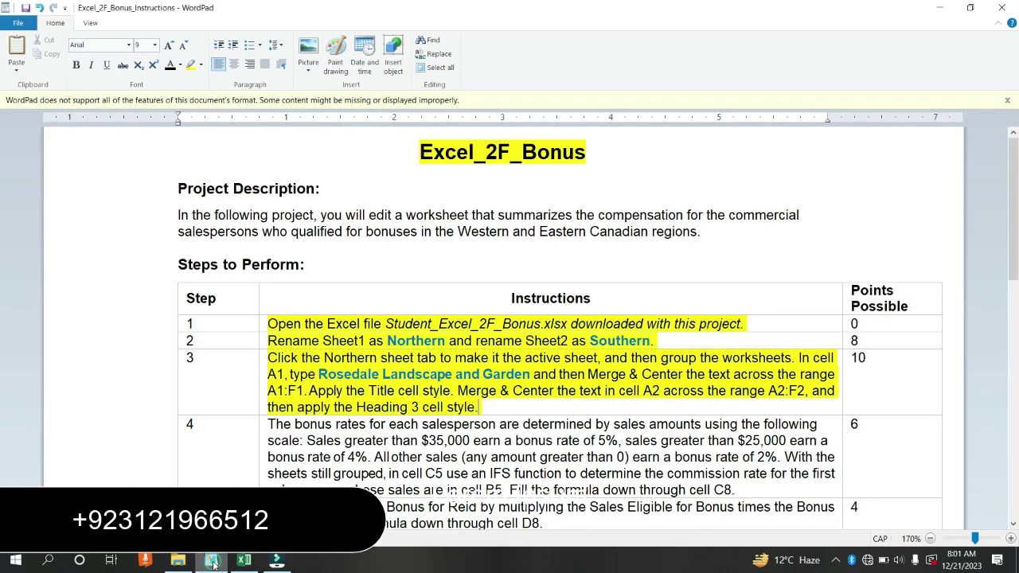
left_click(261, 457)
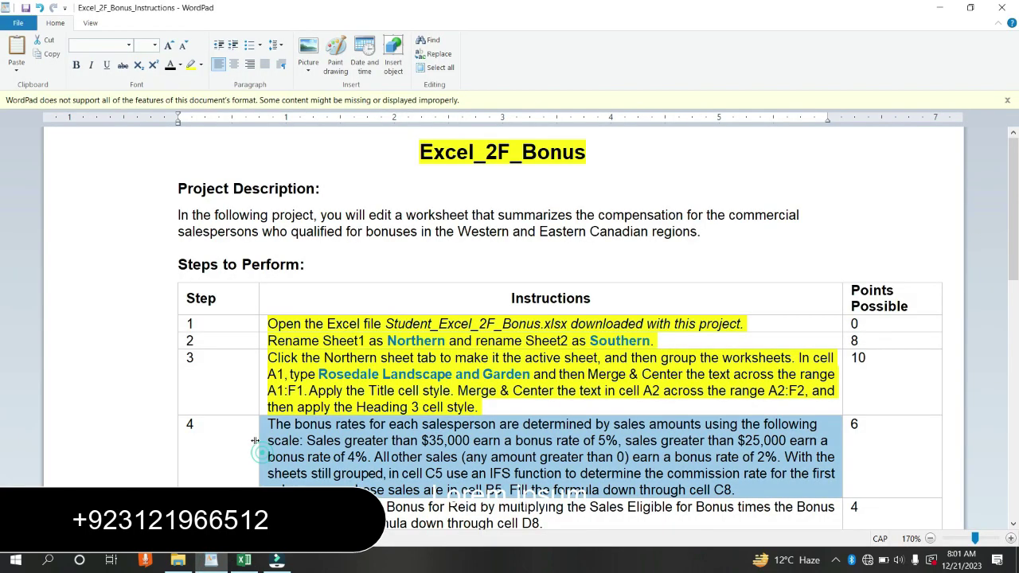
left_click(192, 70)
left_click(344, 442)
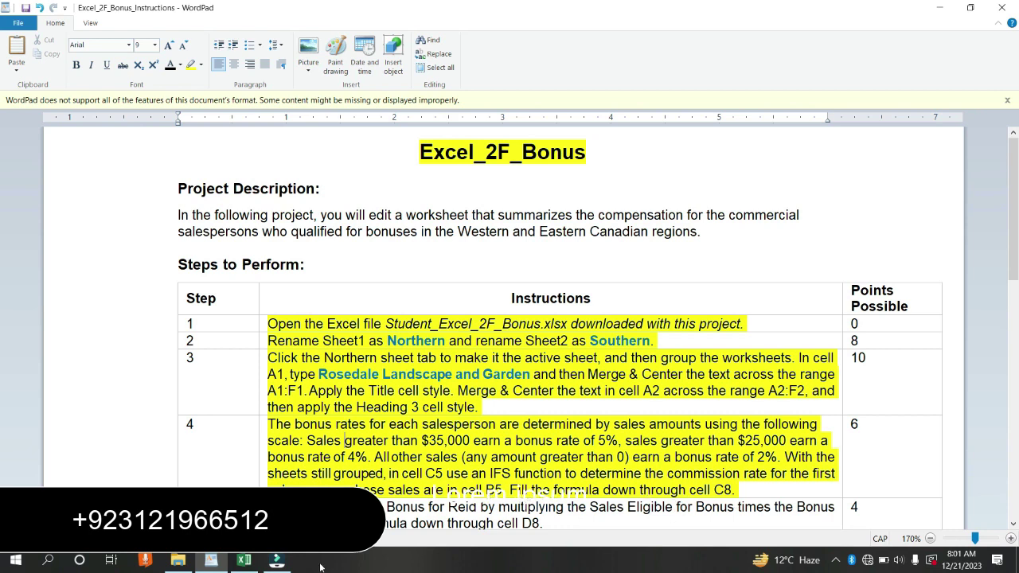
Switch to Excel and begin an IF formula in cell C5 with 35000, the result "5%" and a nested IF
left_click(241, 563)
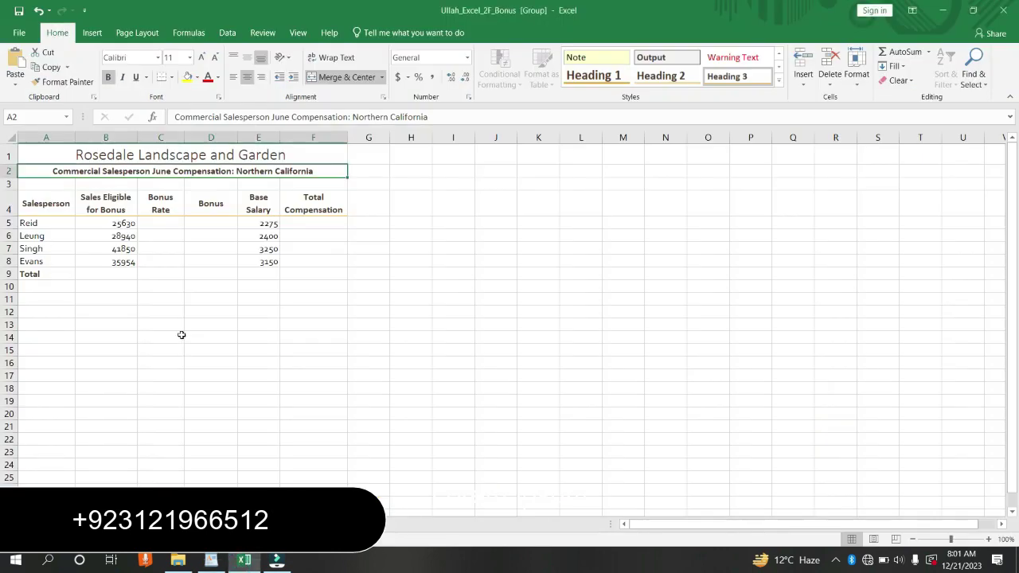
left_click(165, 223)
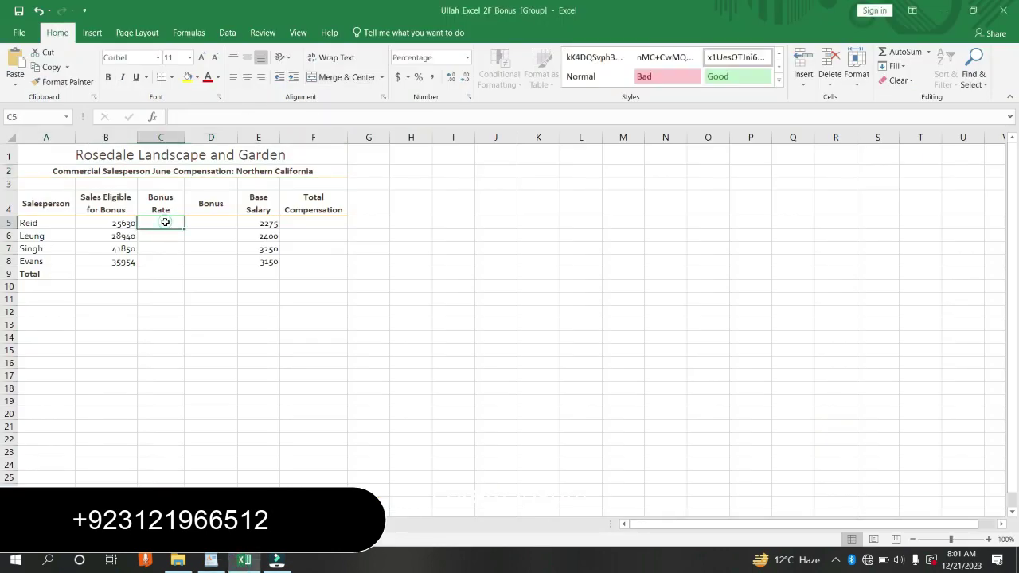
type("=")
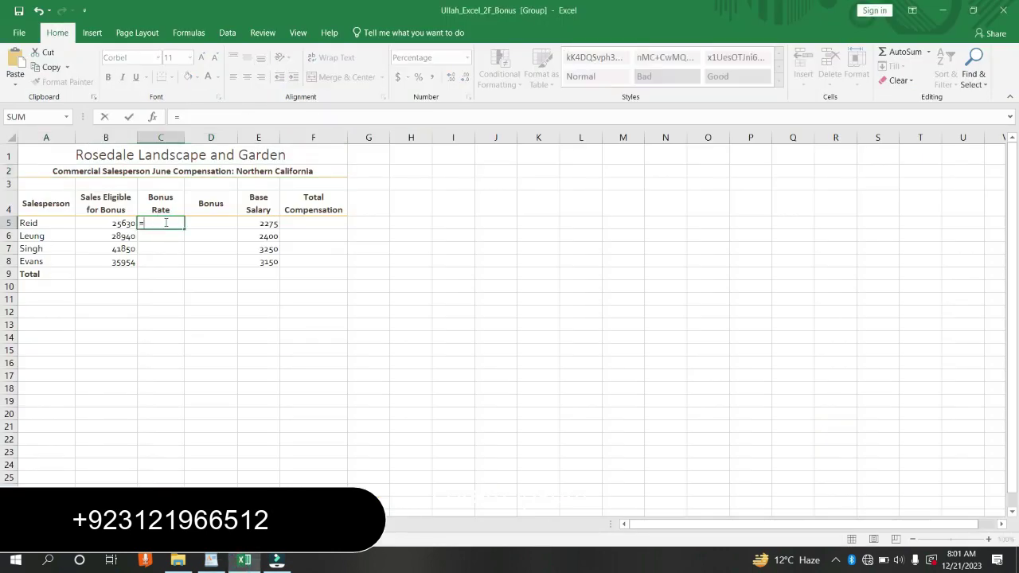
type("I")
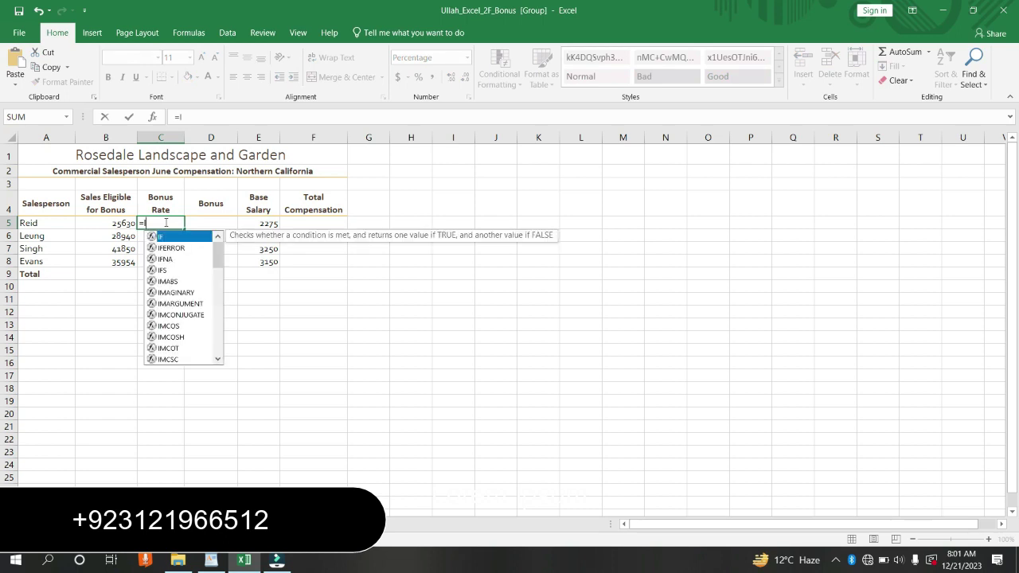
type("F")
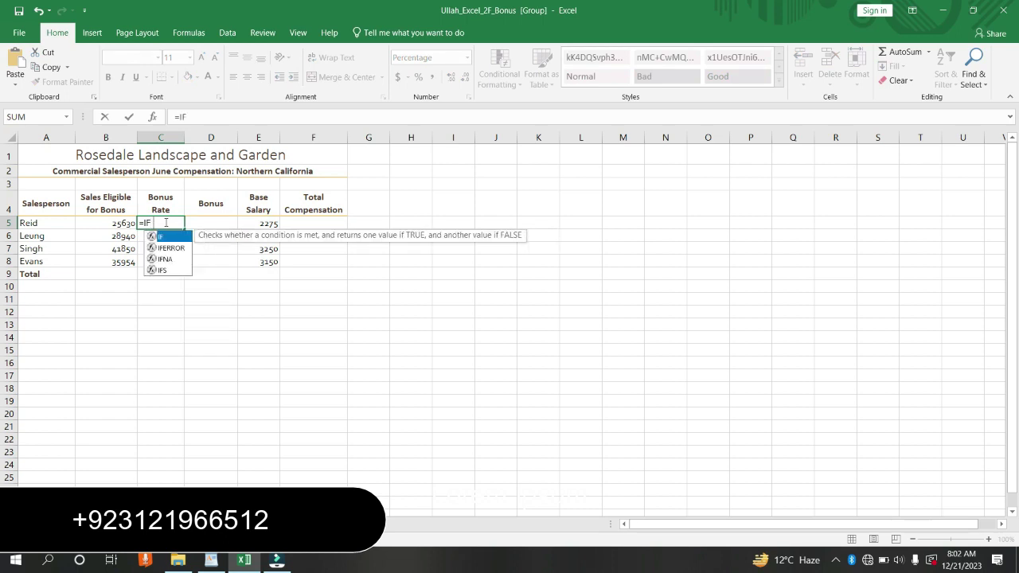
type("(")
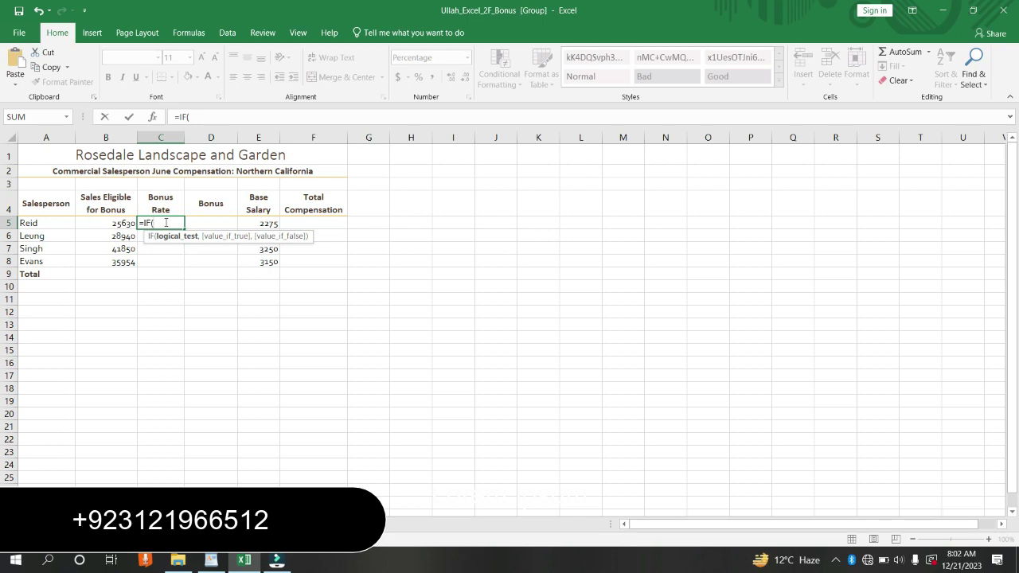
type("35000")
type(",")
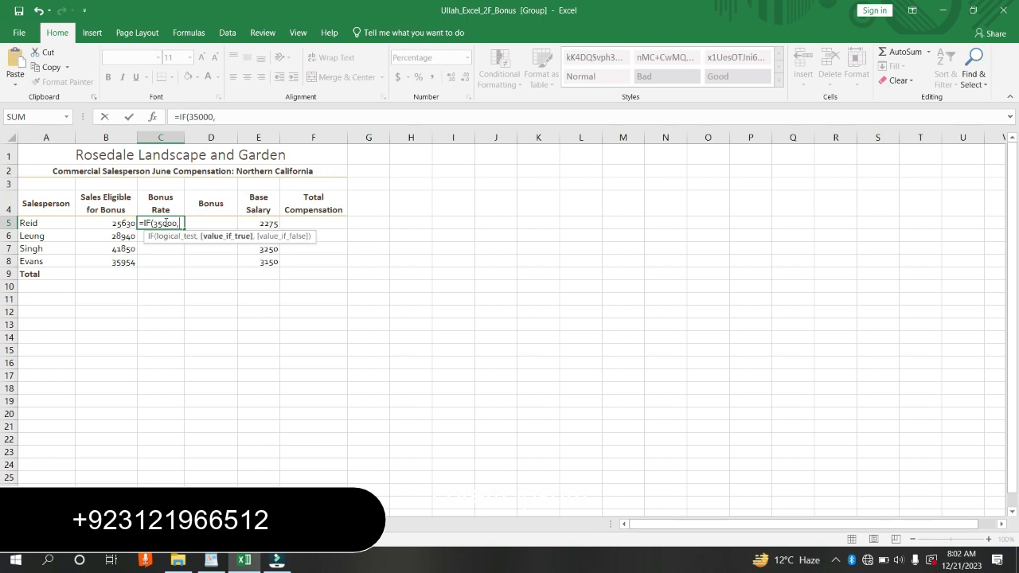
type("\"5%\",")
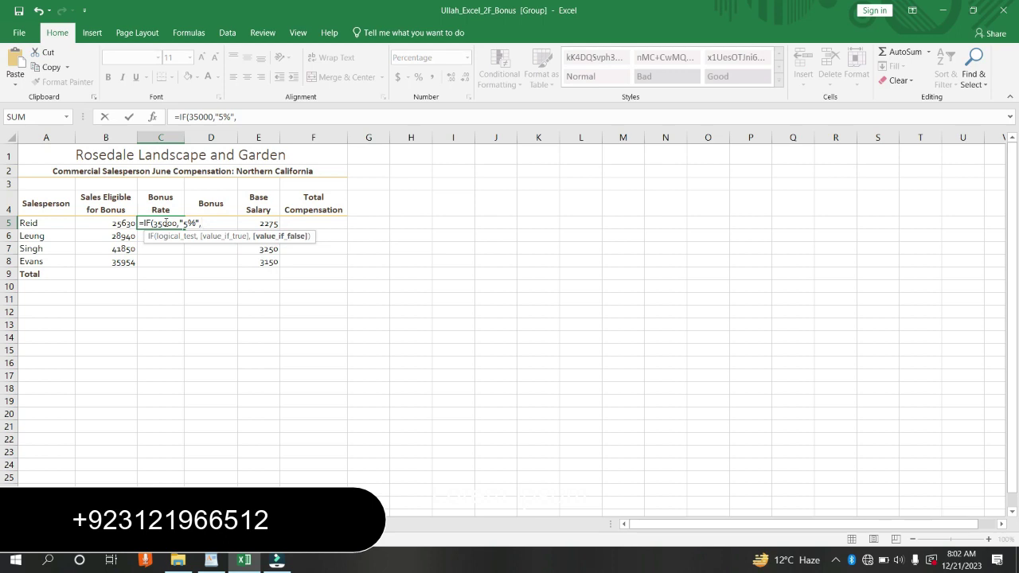
type("IF")
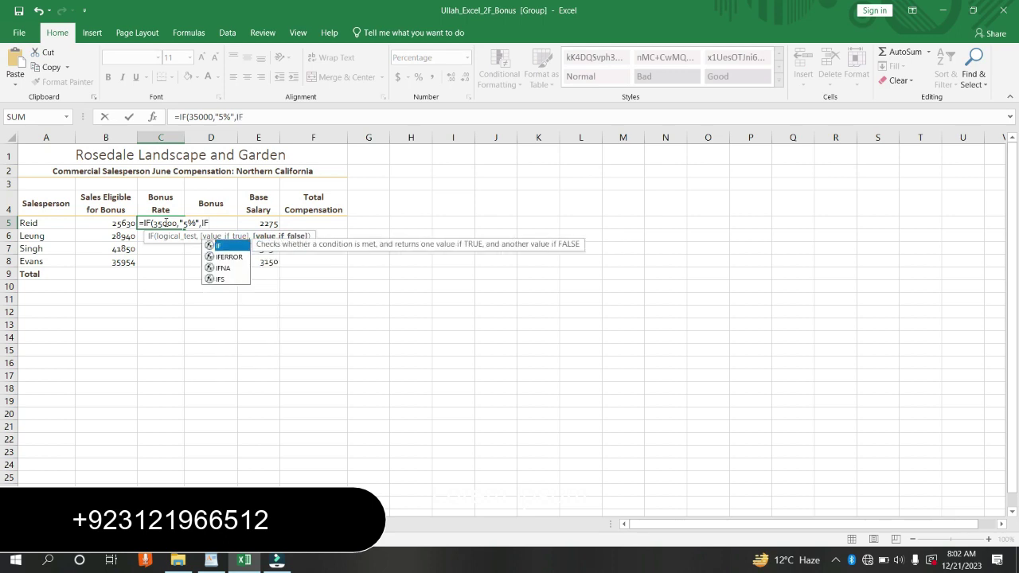
type("(")
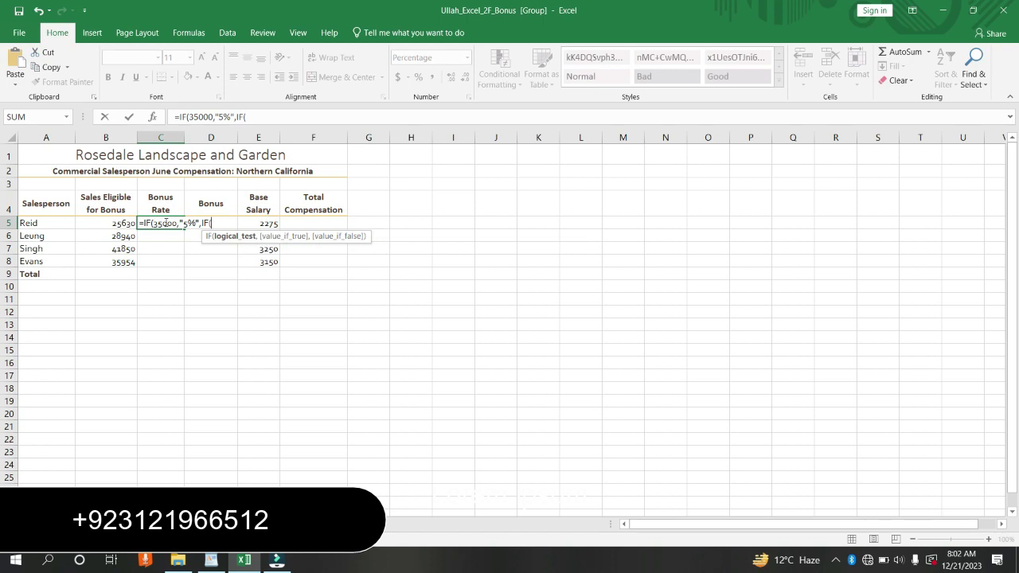
type("2")
Correct the first condition of the C5 formula to B5>35000
left_click(152, 224)
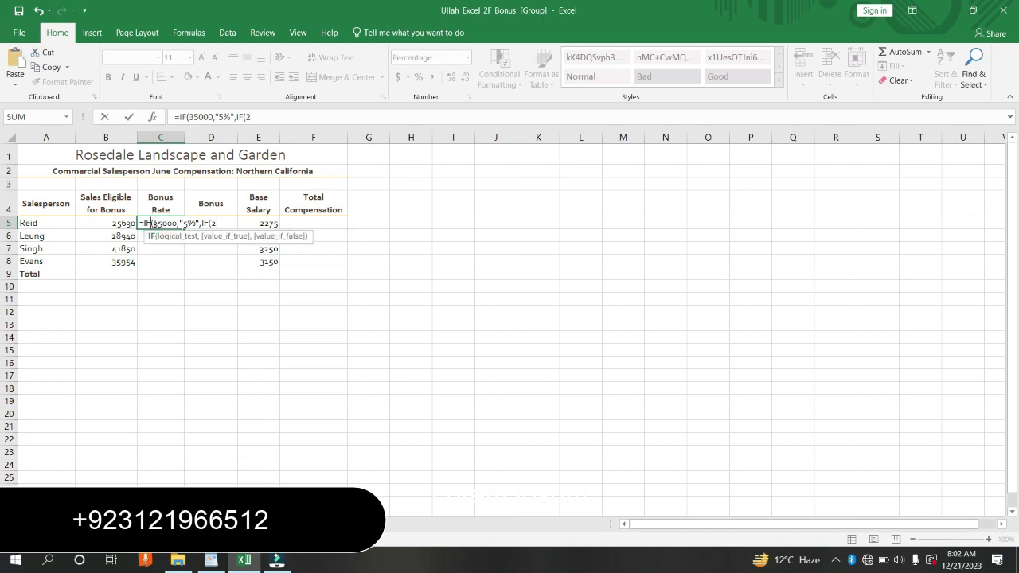
left_click(155, 224)
type("B5")
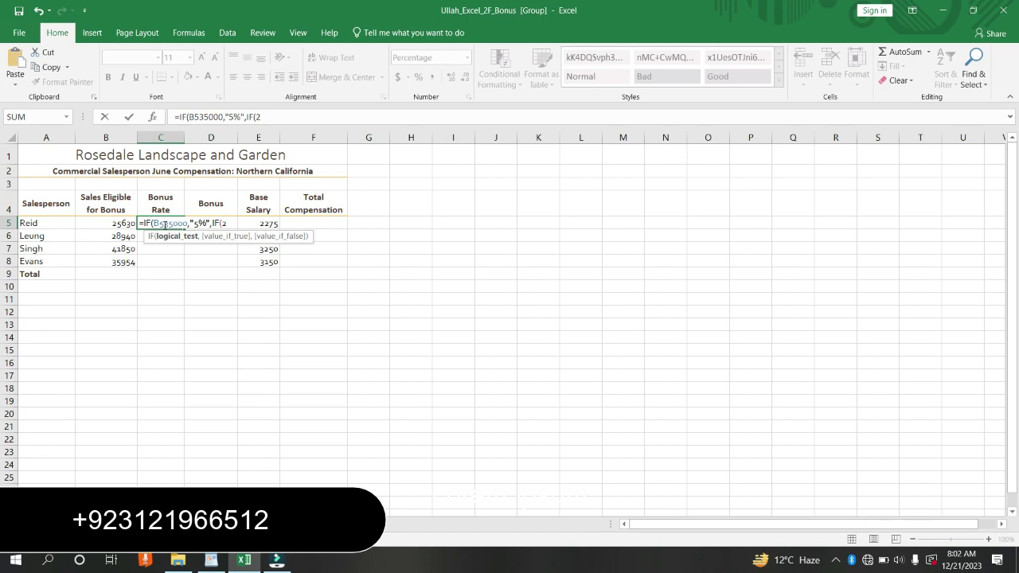
type(">")
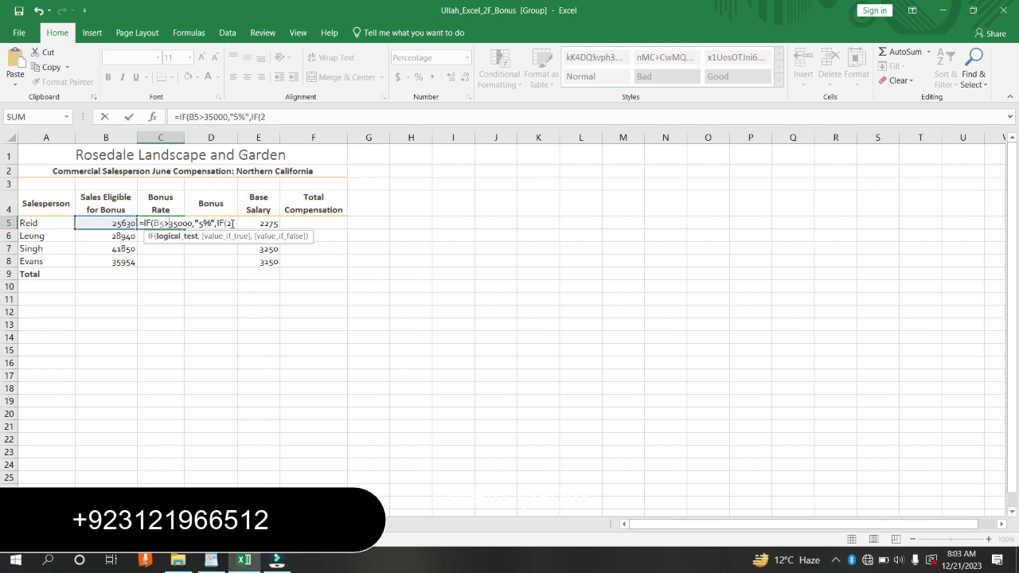
Give the nested IF in the C5 formula the condition B5>25000 with the result "4%"
left_click(232, 224)
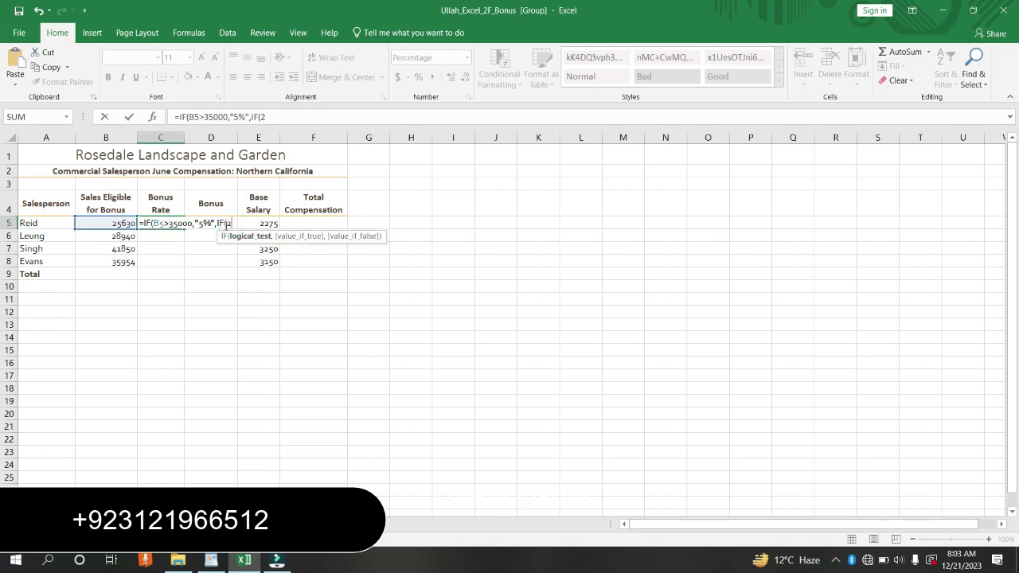
key("BackSpace")
type("B5")
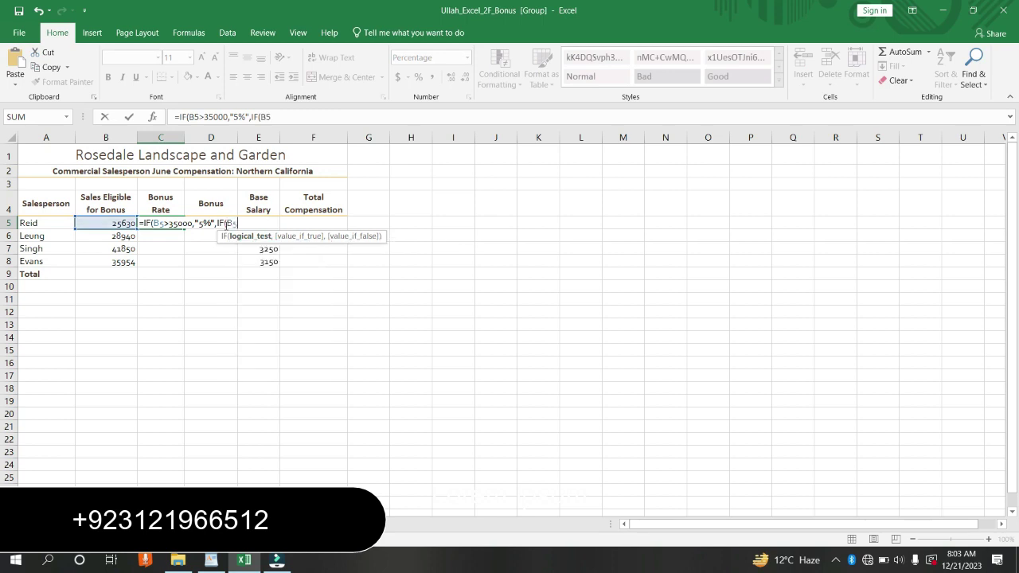
type(">25000,")
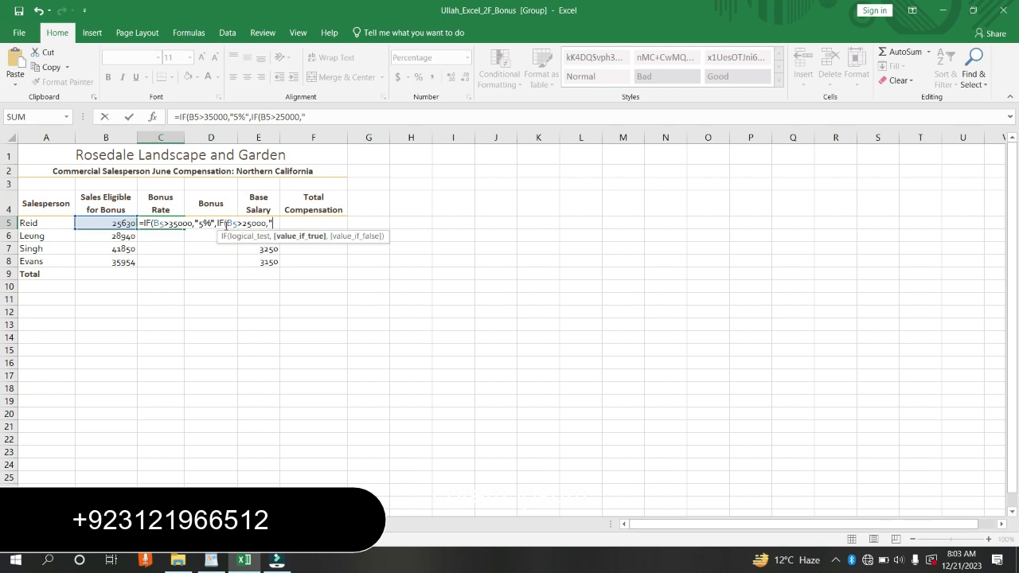
type("\"4%\",")
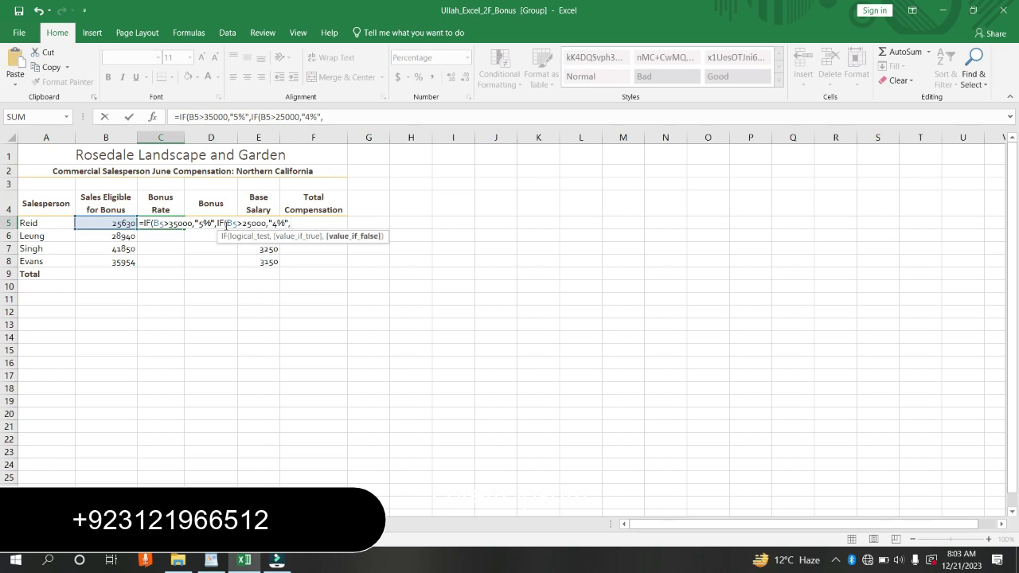
Add a third IF for B5<25000 returning "2%", then enter the C5 formula and accept Excel's proposed correction
type("IF")
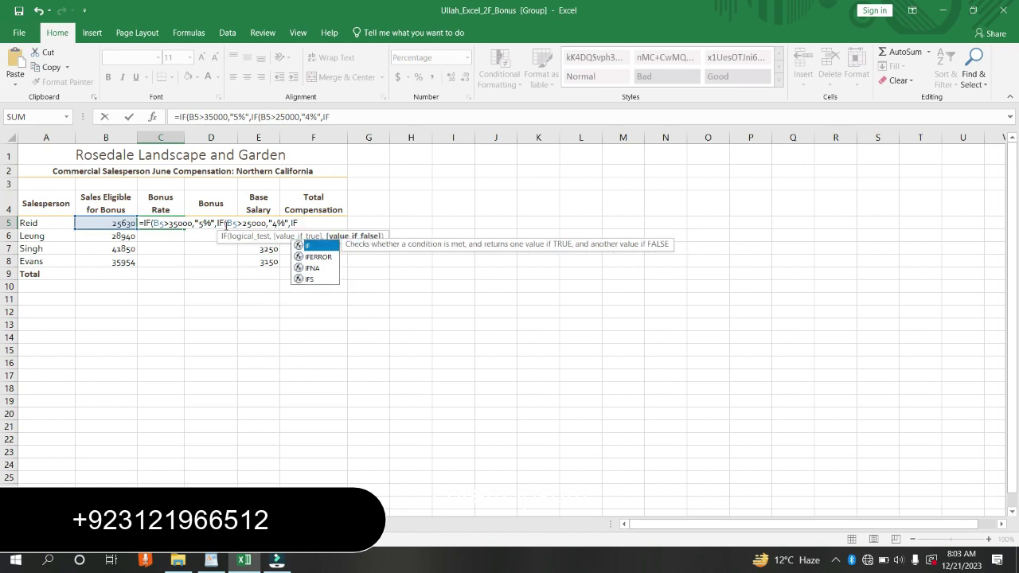
type("(")
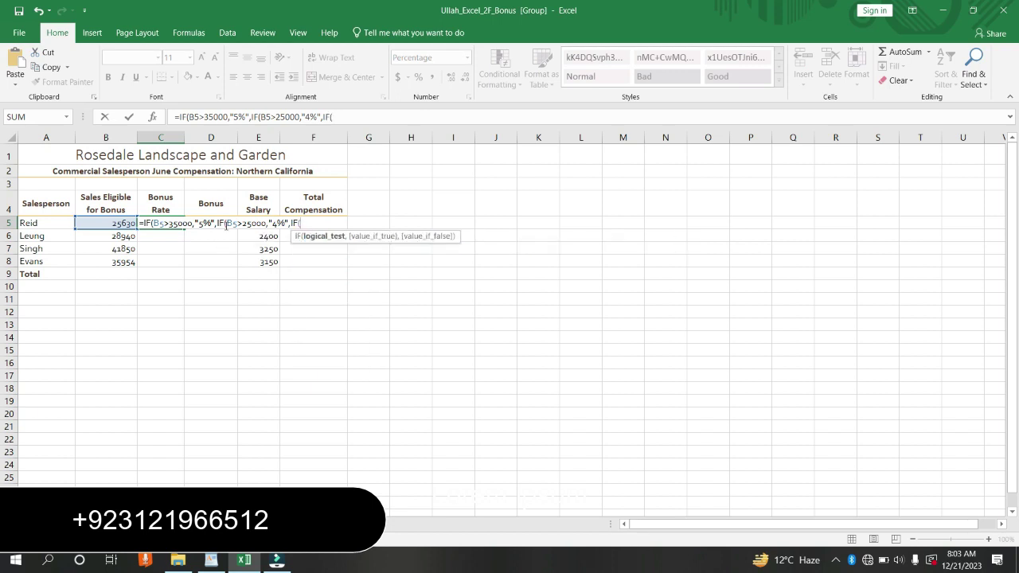
type("B5<")
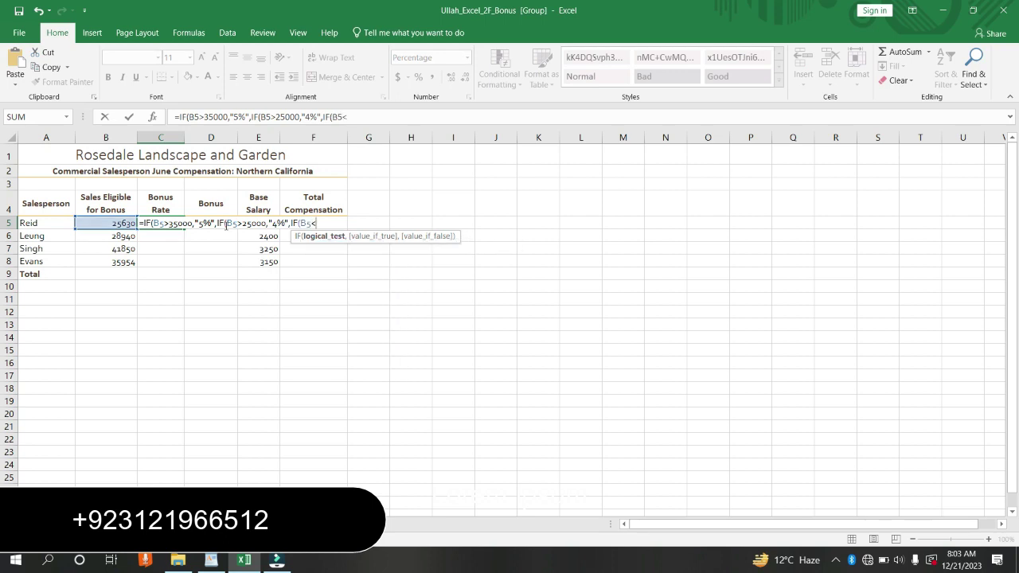
type("25000")
type(",")
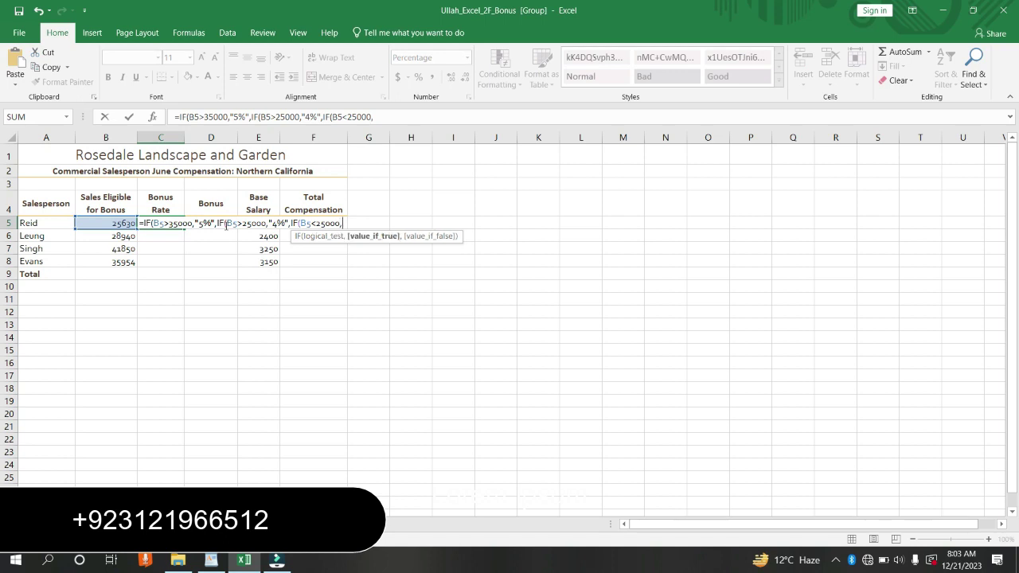
type("\"2%")
key("Return")
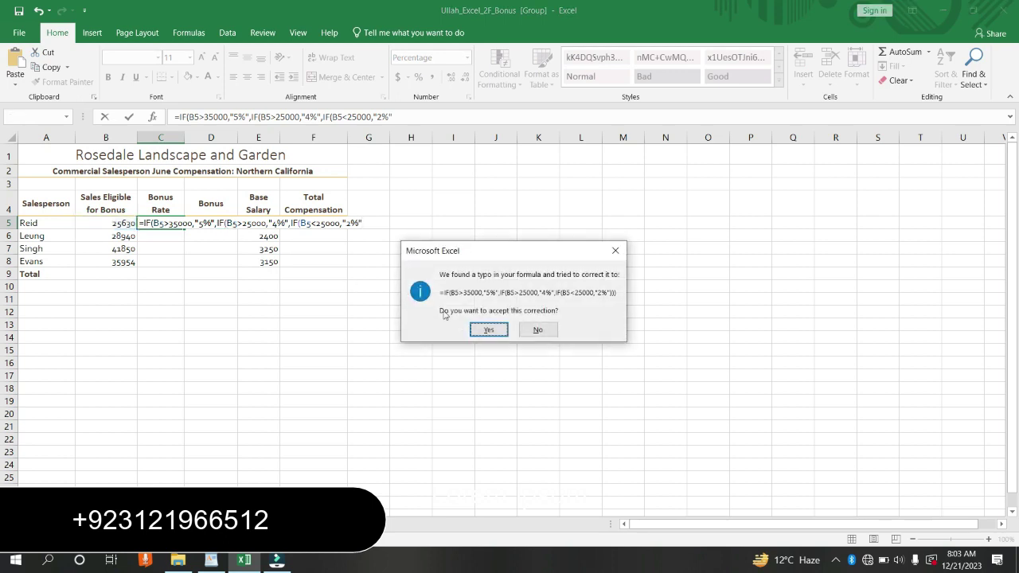
left_click(489, 329)
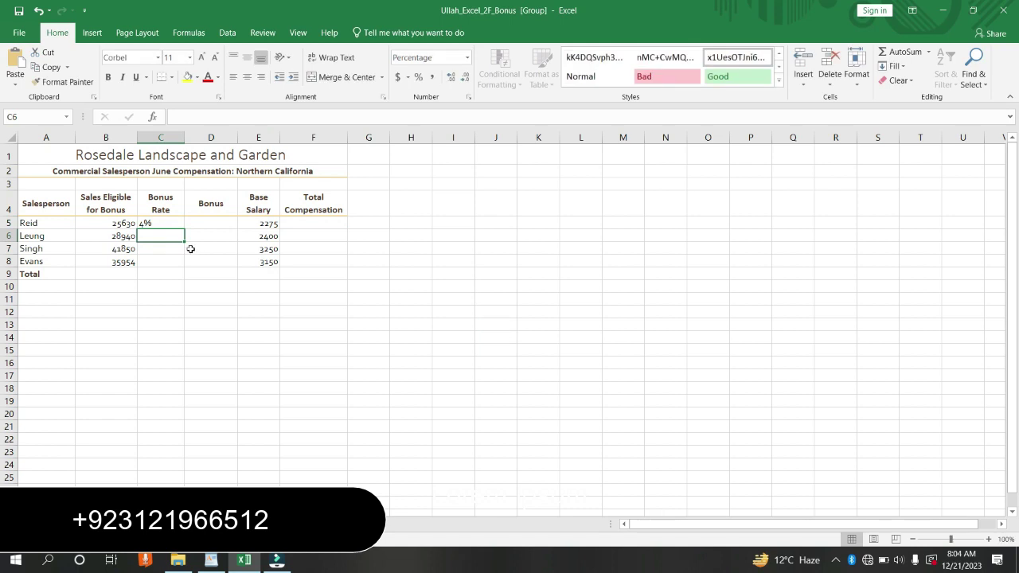
Fill the bonus rate formula from C5 down through C8 and switch back to the WordPad instructions
left_click_drag(168, 224, 183, 268)
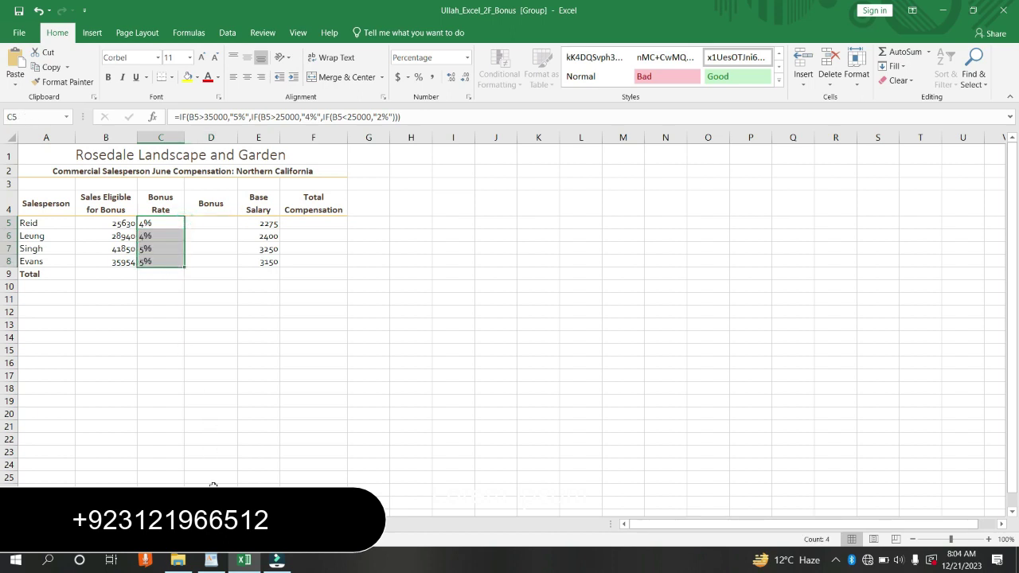
left_click(211, 562)
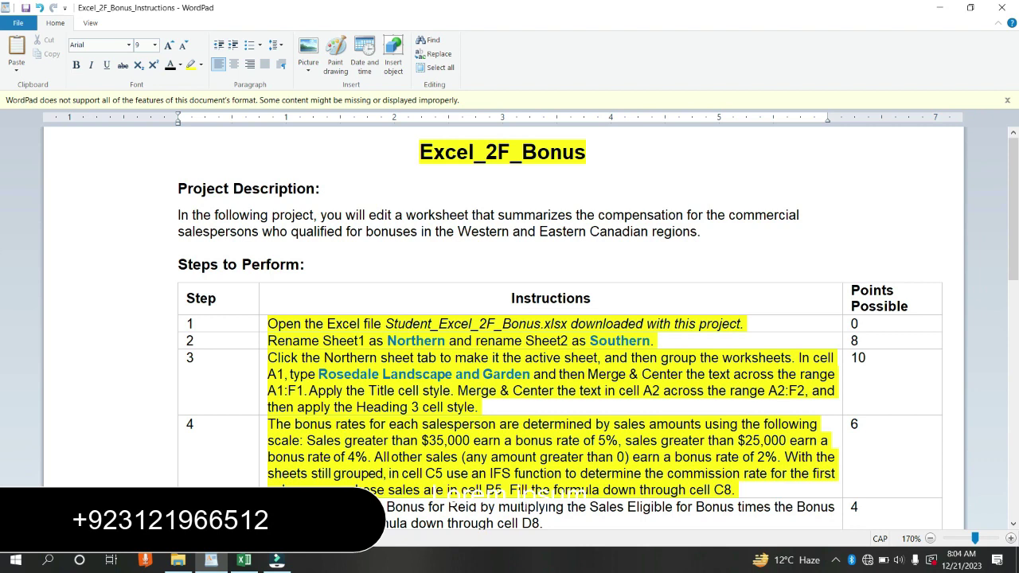
Highlight the step 5 instruction about calculating the bonus in cell D5 in yellow
triple_click(435, 491)
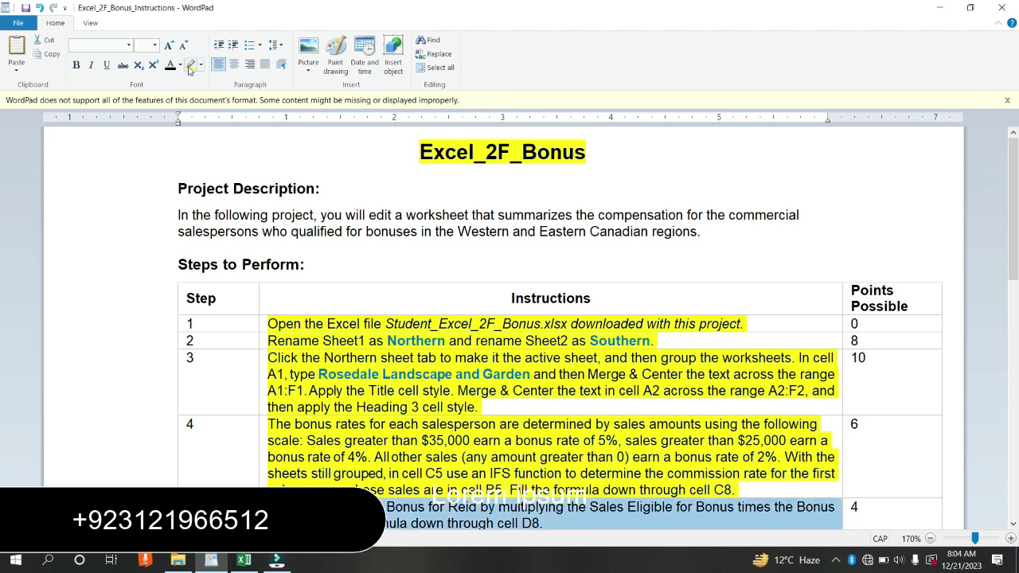
left_click(191, 67)
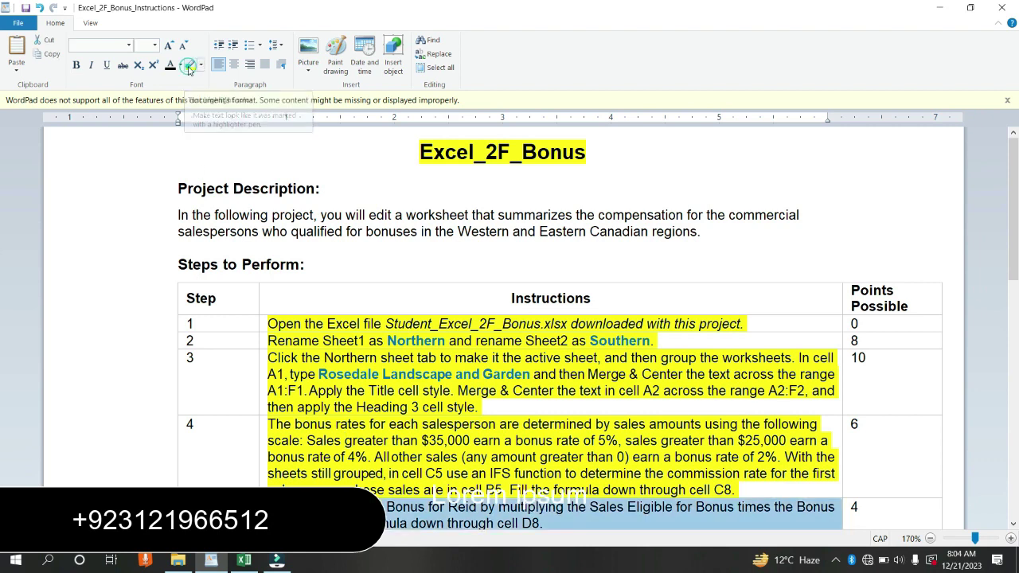
left_click(675, 525)
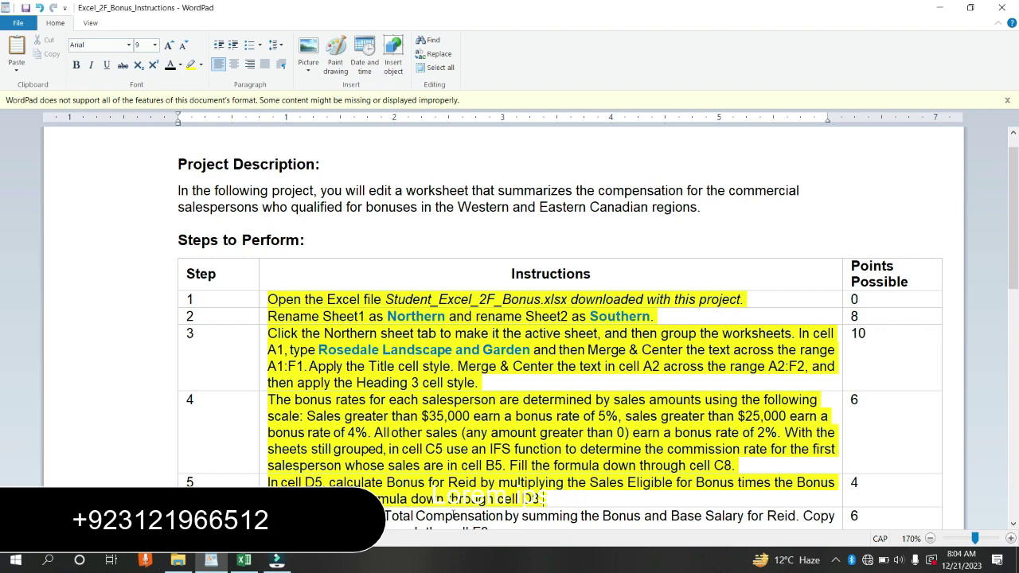
Switch to the Excel workbook, enter the bonus formula =B5*C5 in D5, and fill it down through D8
left_click(244, 560)
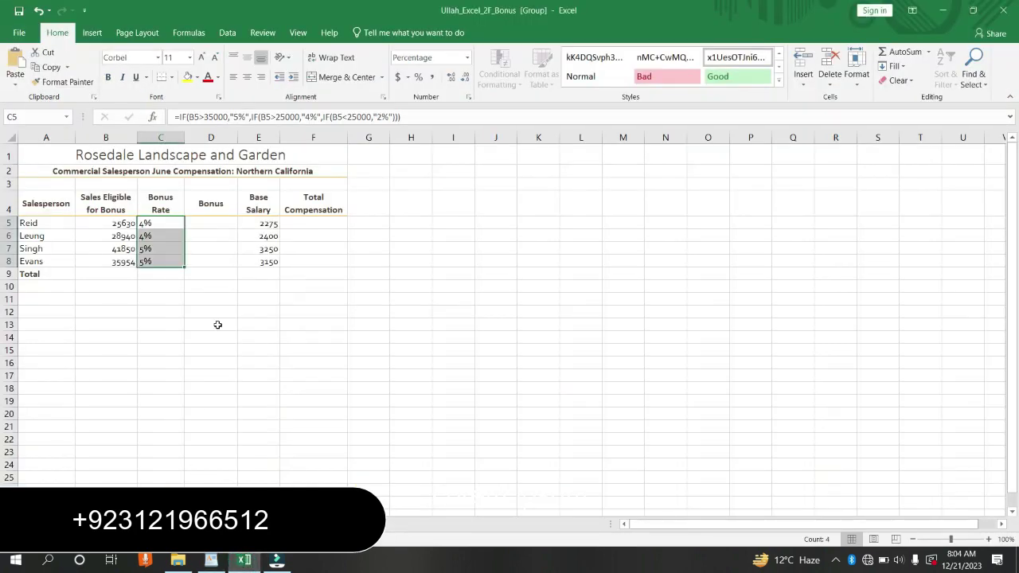
left_click(215, 223)
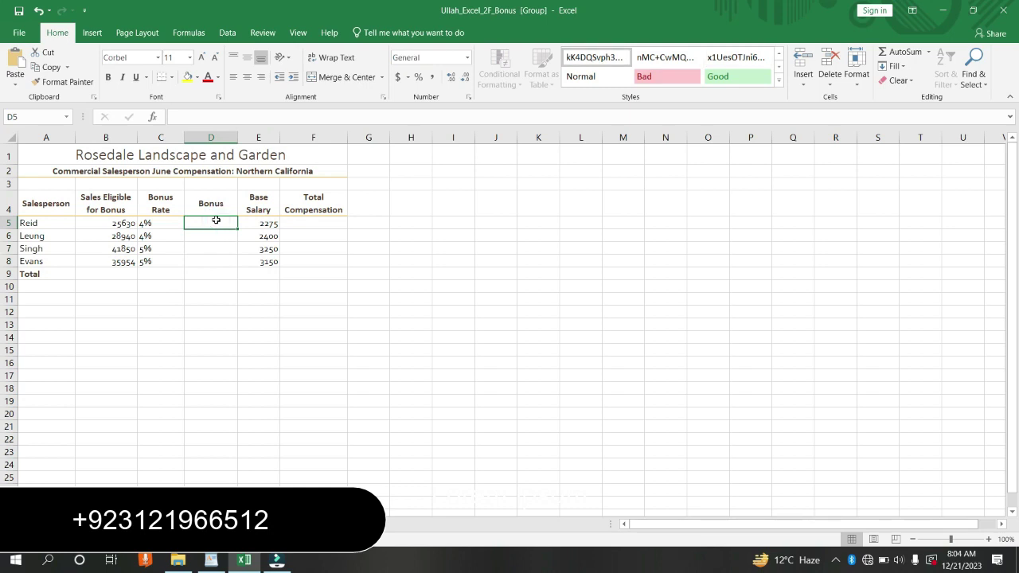
type("=")
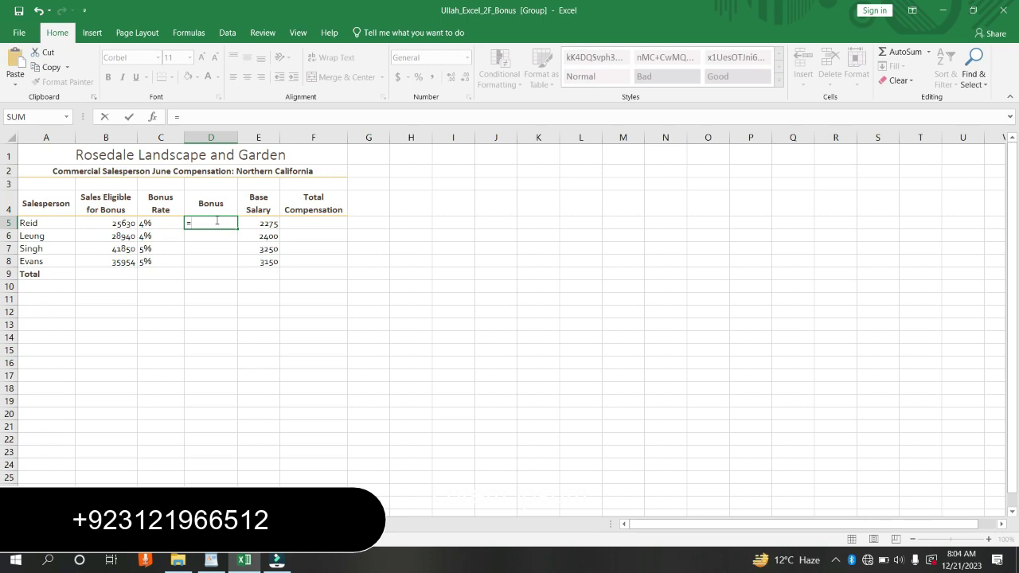
type("B5")
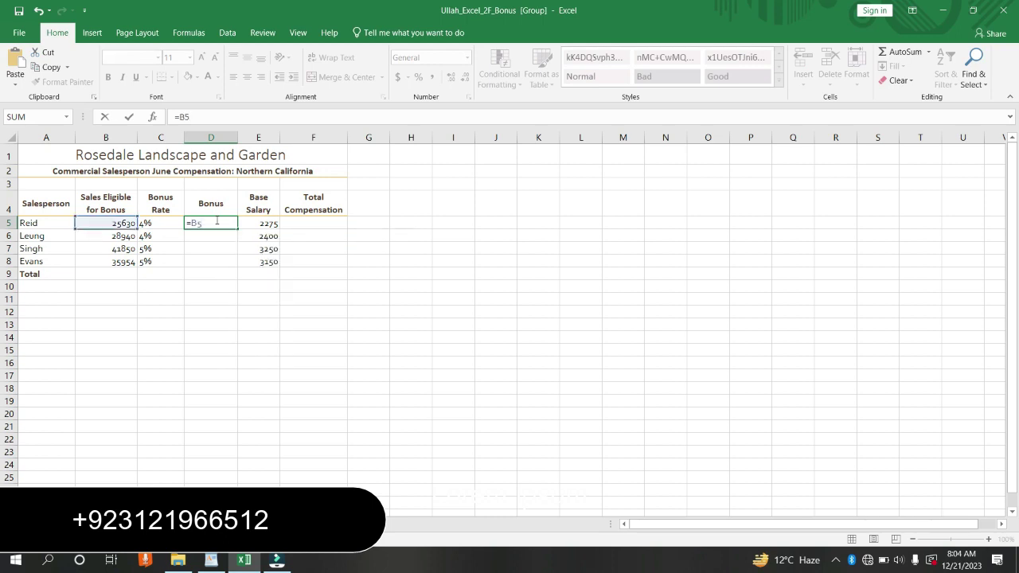
type("*C5")
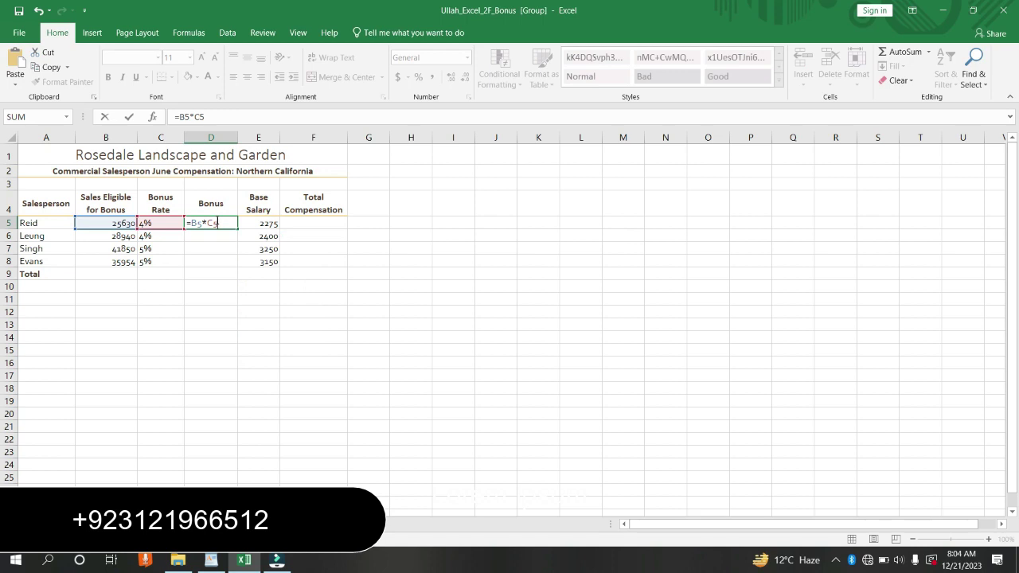
key("Return")
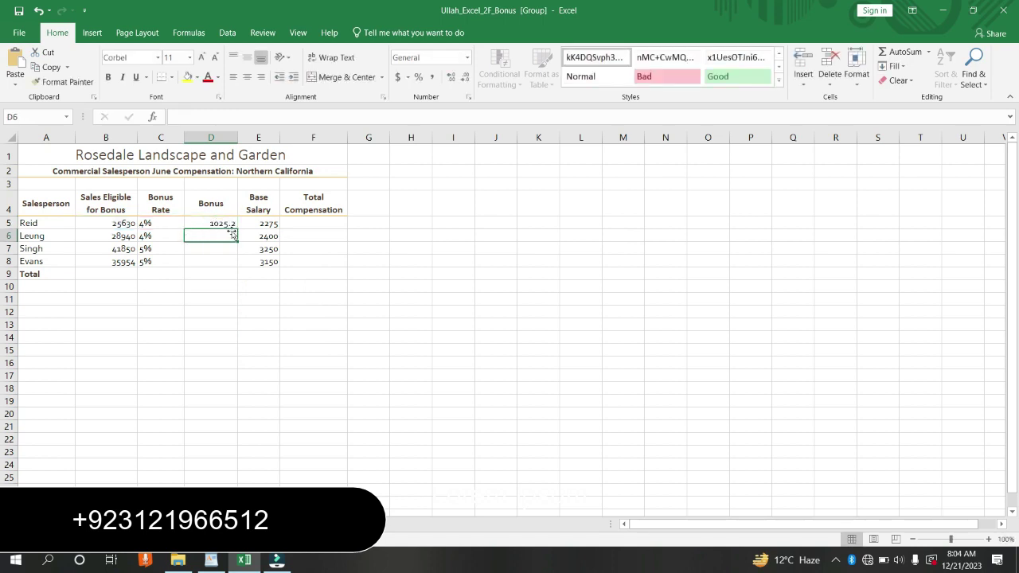
left_click_drag(230, 223, 234, 268)
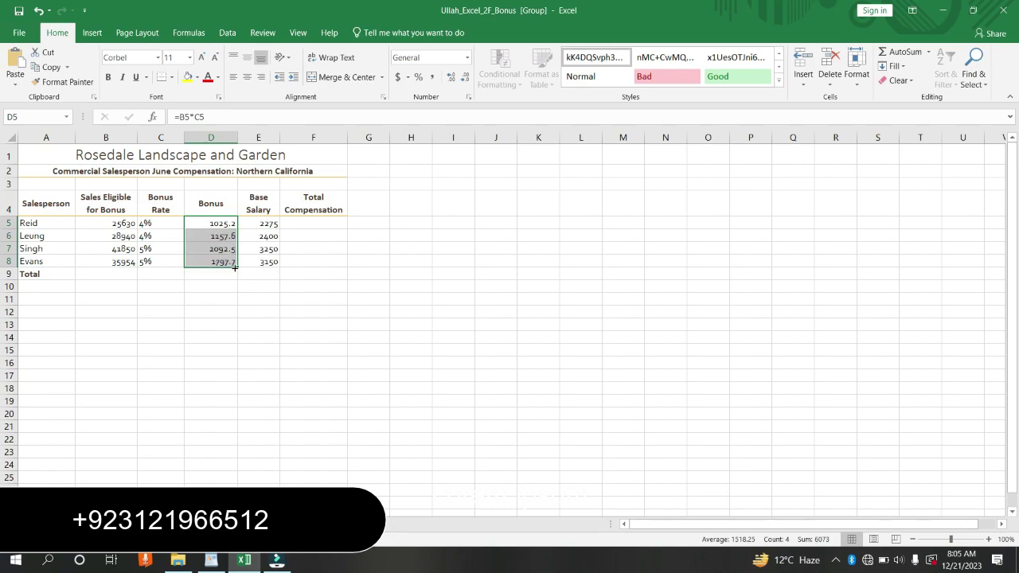